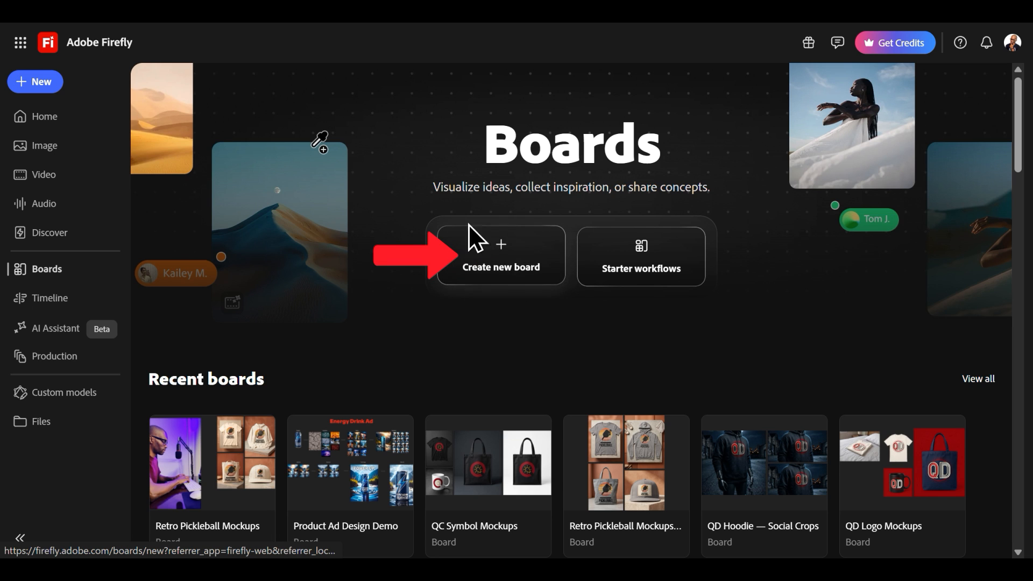
Create a new board and name it Product Ad Design Demo
left_click(492, 294)
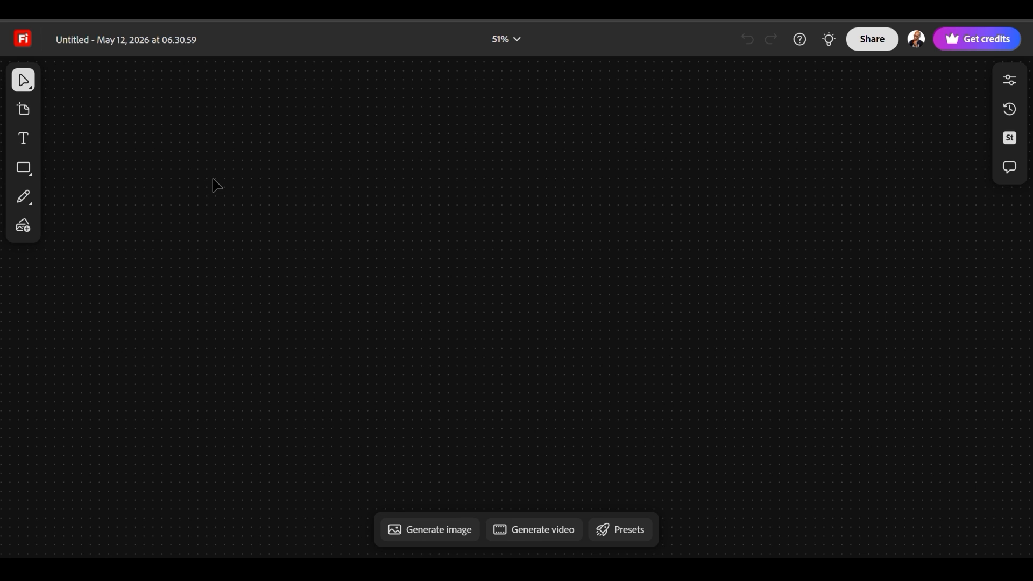
left_click(143, 42)
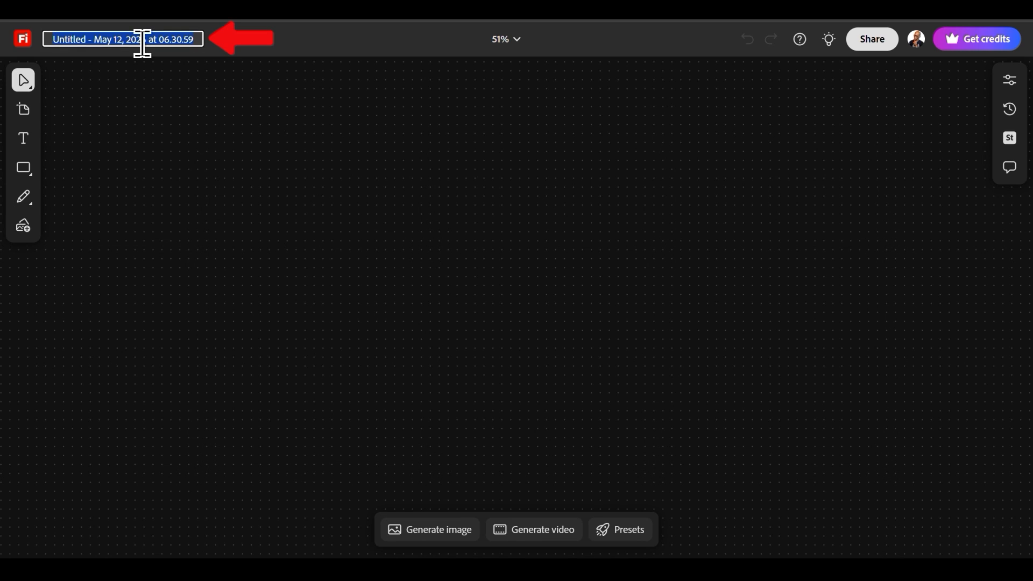
type("Product")
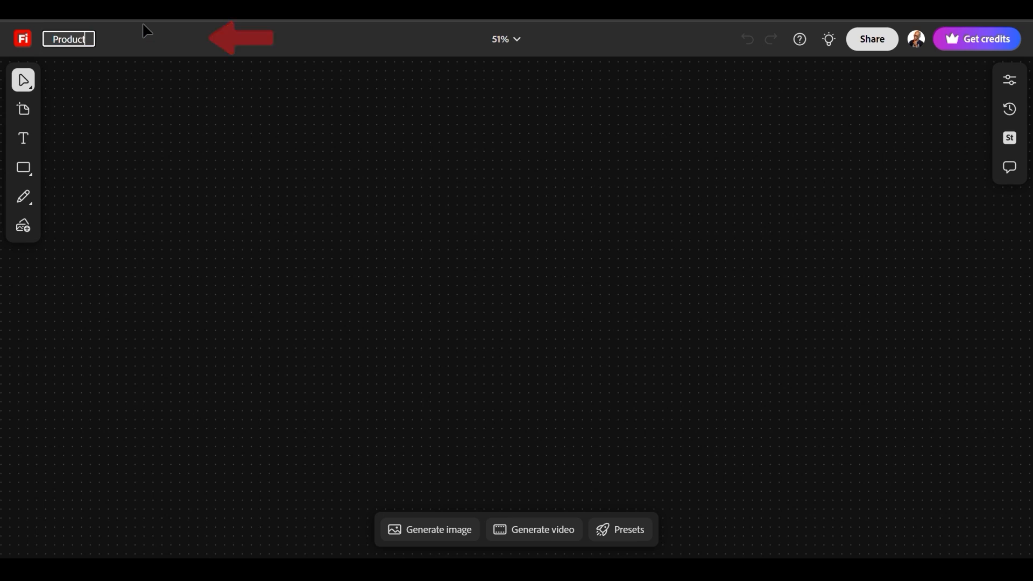
type(" Ad Dds")
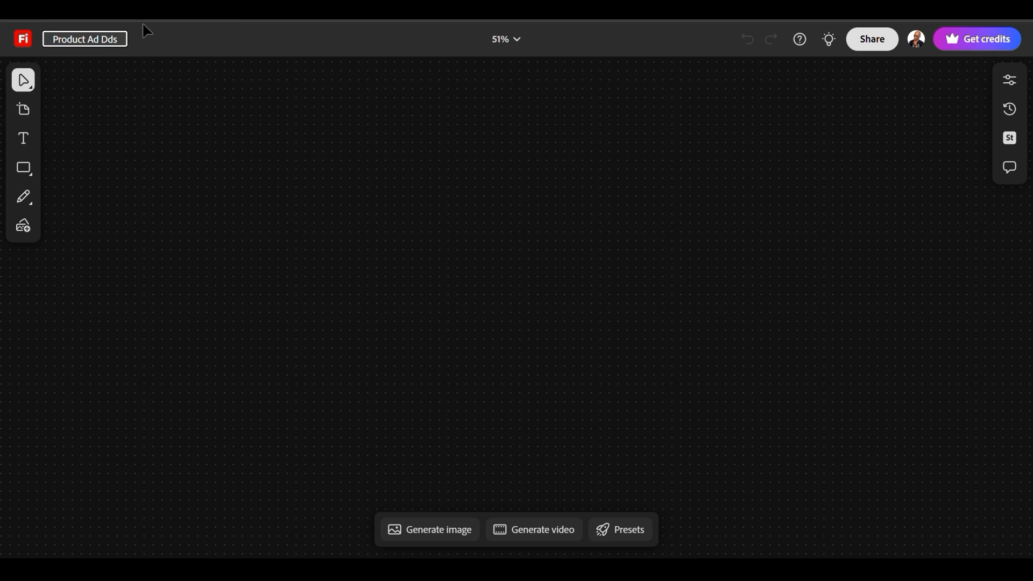
key("BackSpace")
key("BackSpace")
type("esigns")
key("Return")
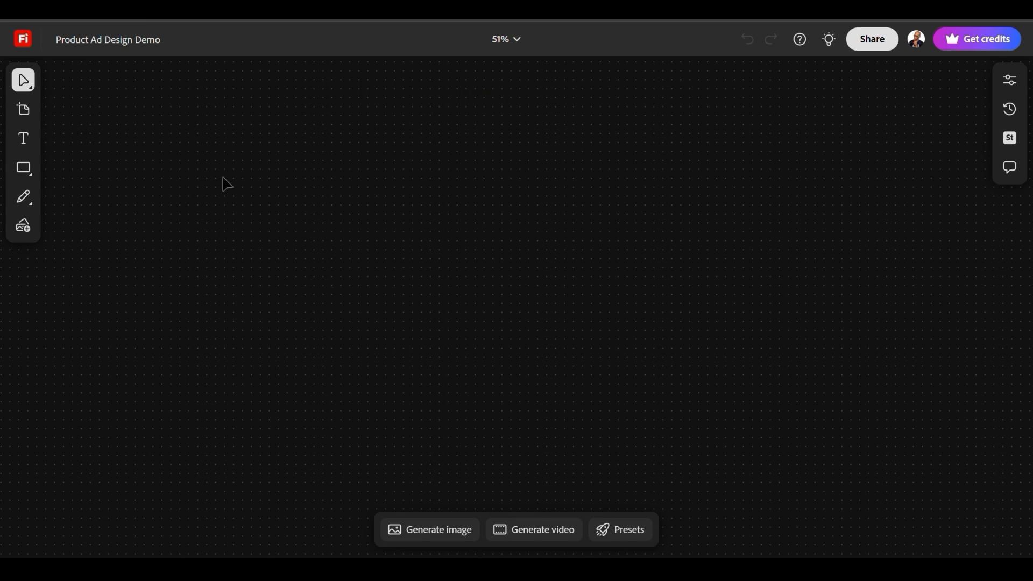
Add the title text "Energy Drink Ad" near the upper middle of the board
left_click(24, 138)
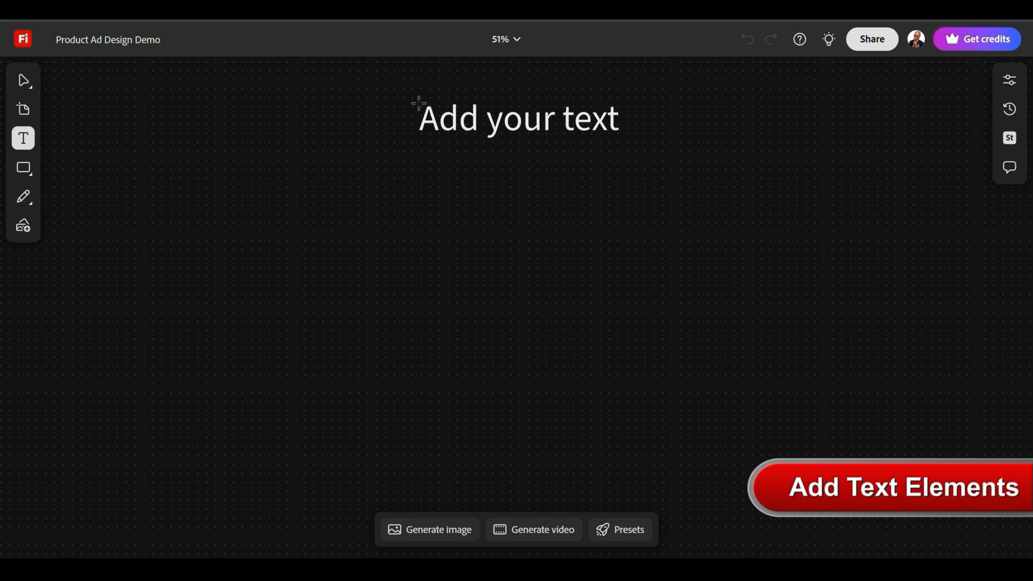
left_click(418, 104)
type("Ener")
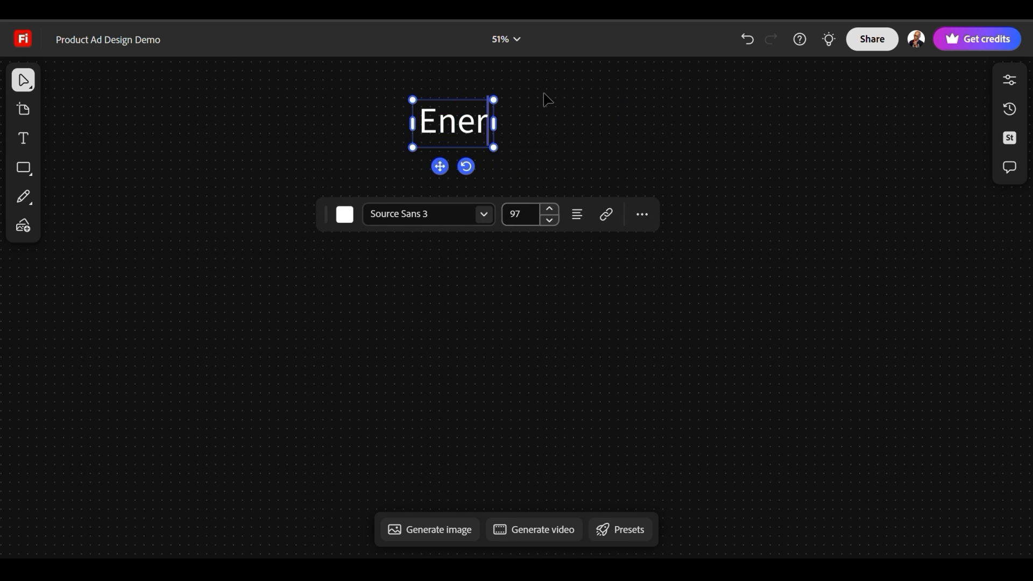
type("gy Drink Ad")
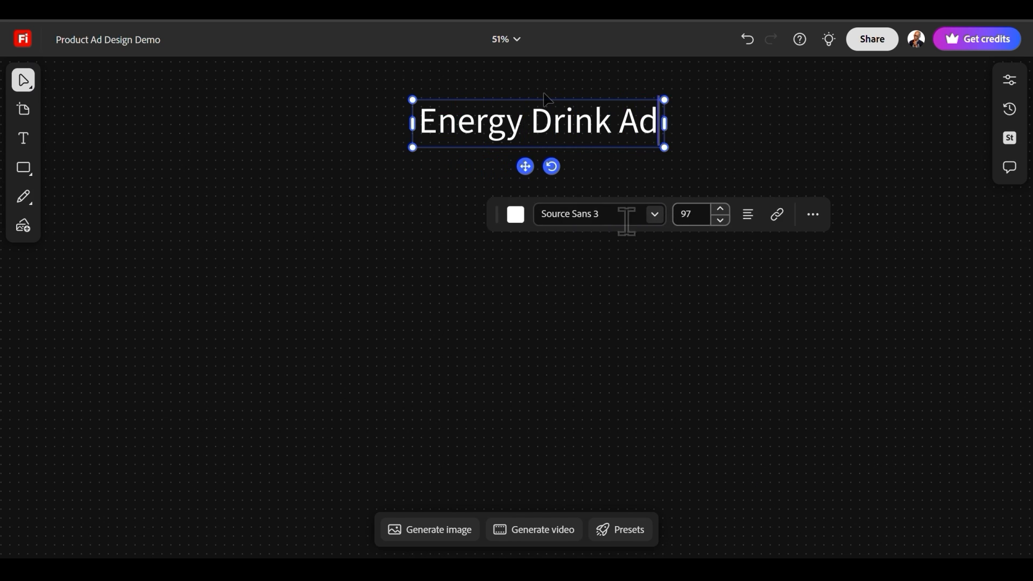
Style the title in red Forma DJR Text, enlarge it slightly and centre it at the upper edge of the board
left_click(516, 214)
left_click(595, 261)
left_click(655, 213)
left_click(587, 383)
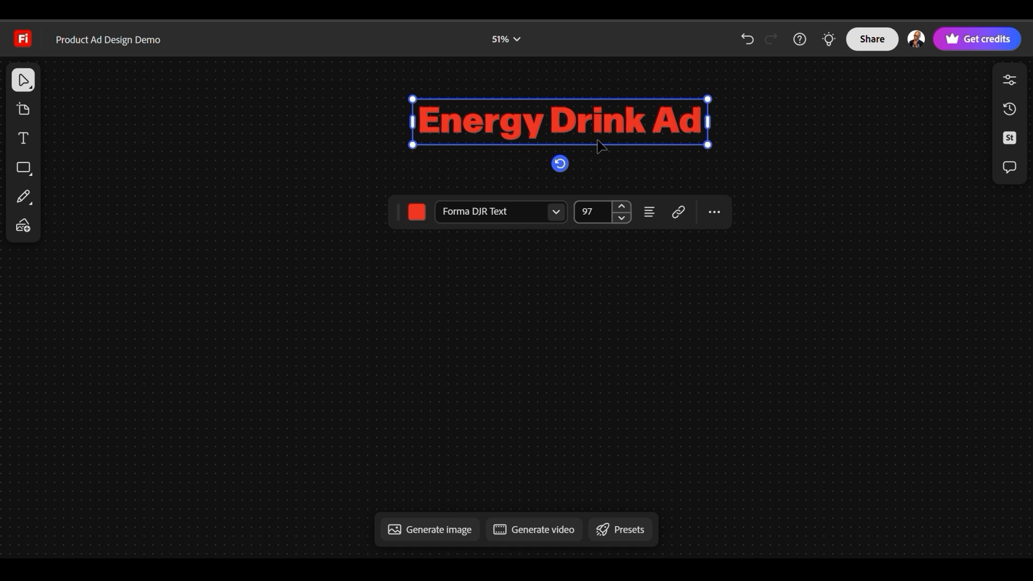
left_click_drag(410, 145, 321, 180)
left_click(440, 326)
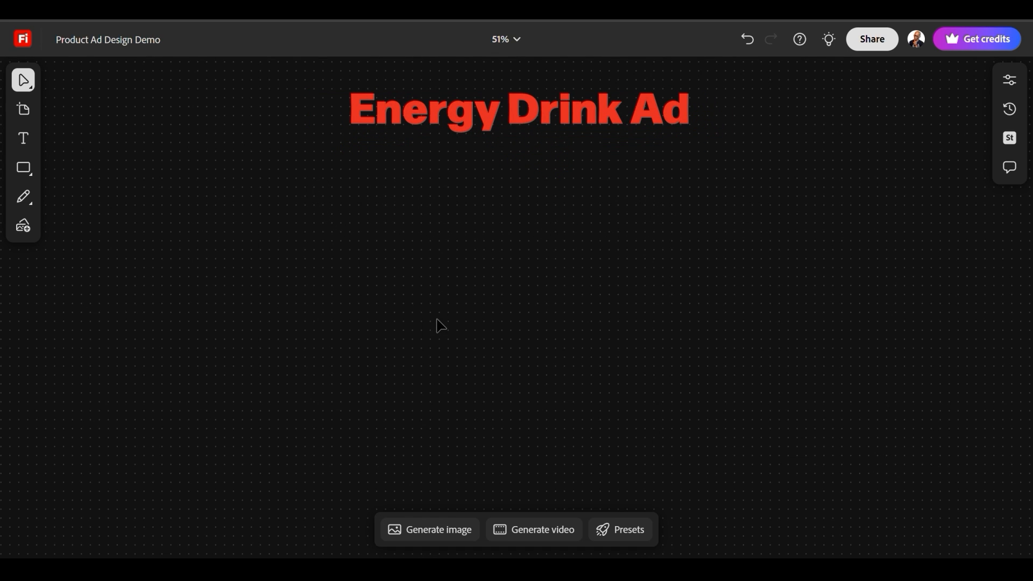
Add a "Product" text label below and to the left of the title, scaled down to about size 71
left_click(24, 141)
left_click(88, 179)
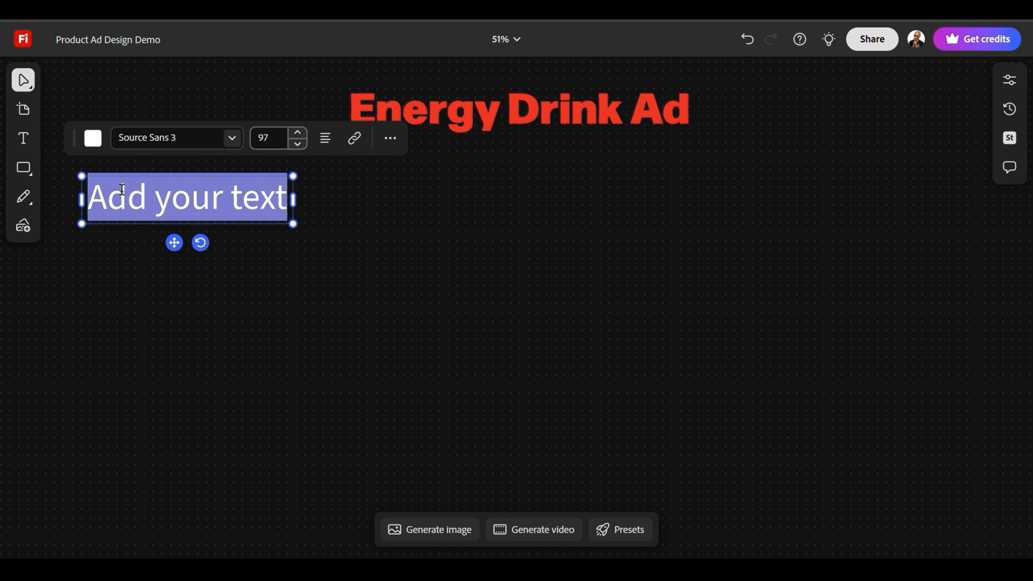
type("Product")
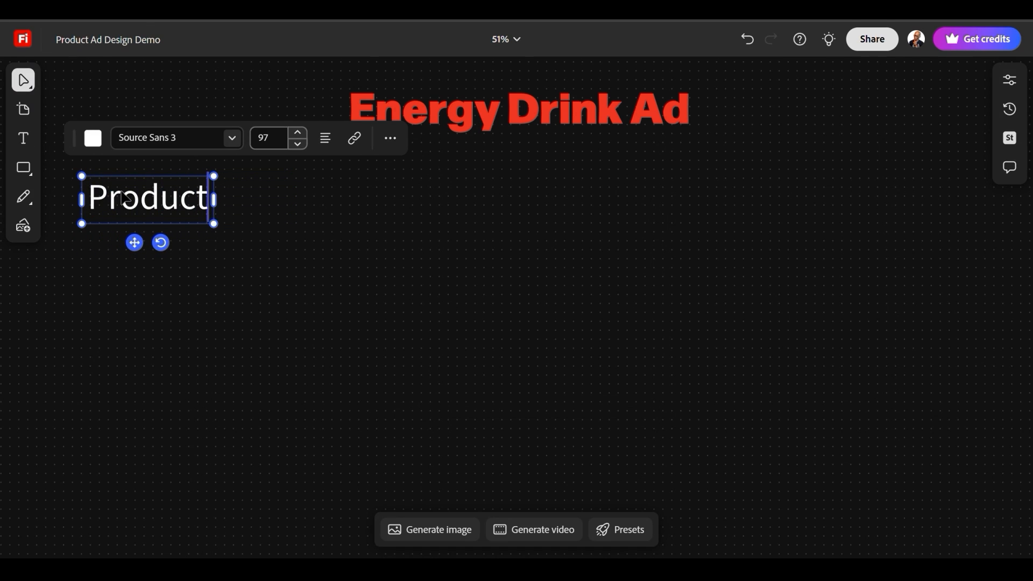
left_click_drag(213, 224, 181, 211)
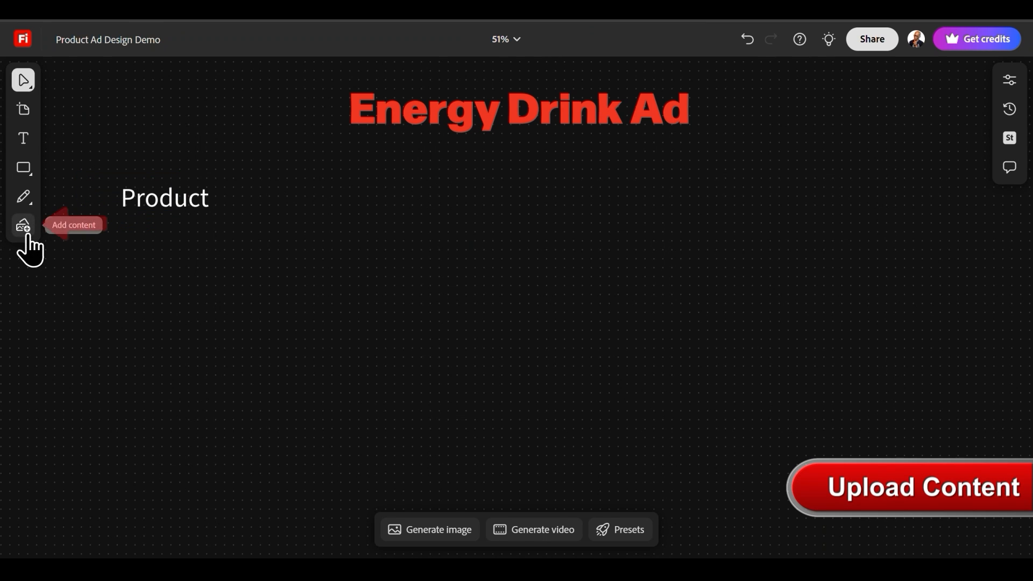
Upload the Product can image from the device and place it directly below the Product label
left_click(23, 226)
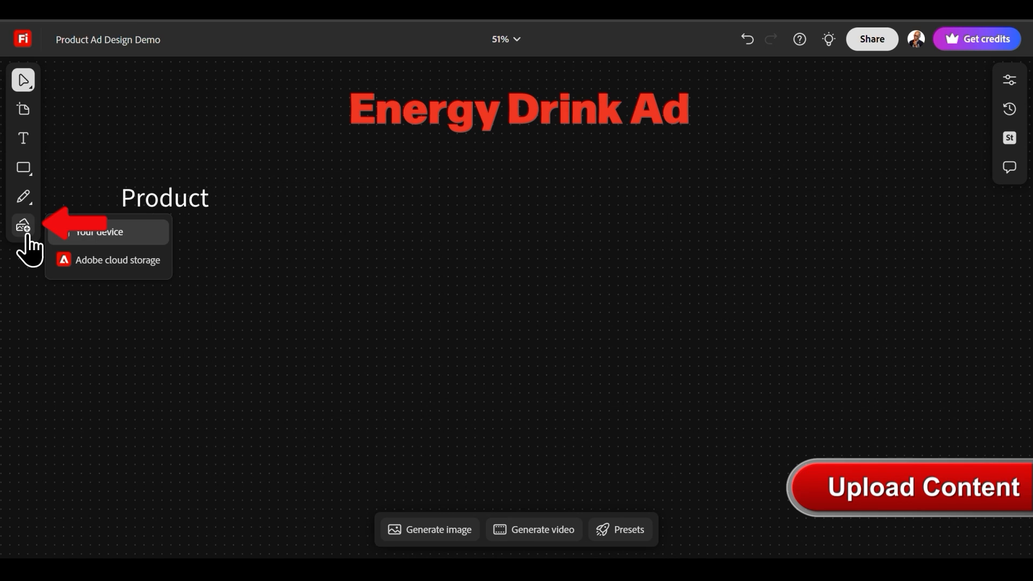
left_click(75, 231)
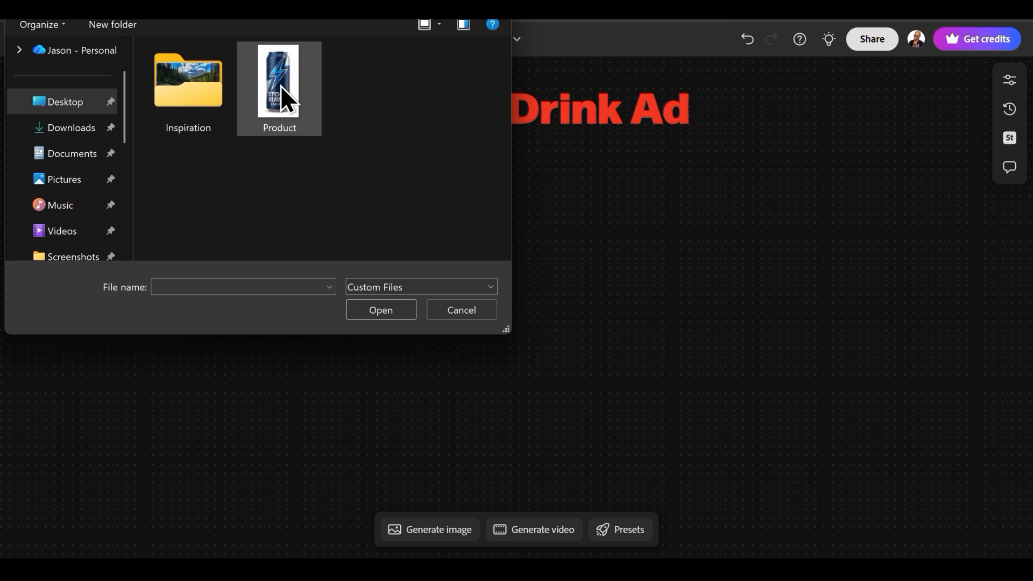
double_click(288, 104)
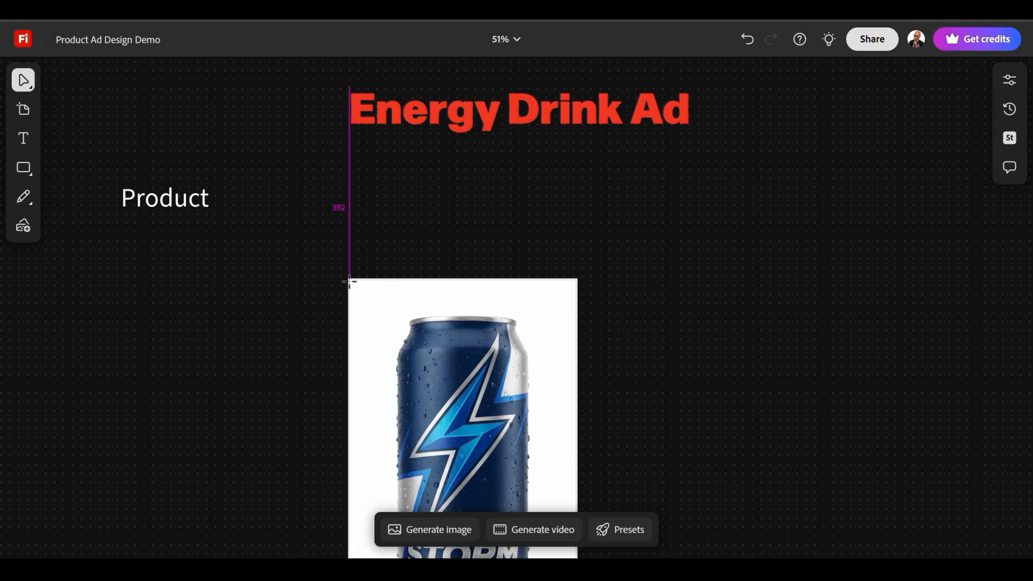
left_click_drag(349, 281, 70, 228)
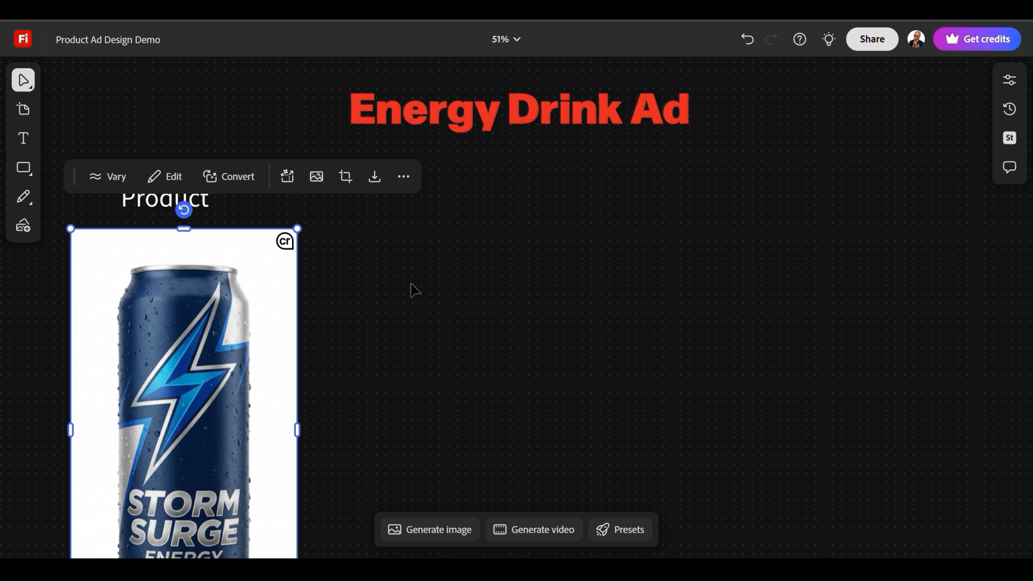
Move the can image and its Product label farther left of the title, keeping the label centred above the image
scroll(414, 291, "down", 5)
scroll(414, 291, "down", 1)
scroll(411, 284, "down", 1)
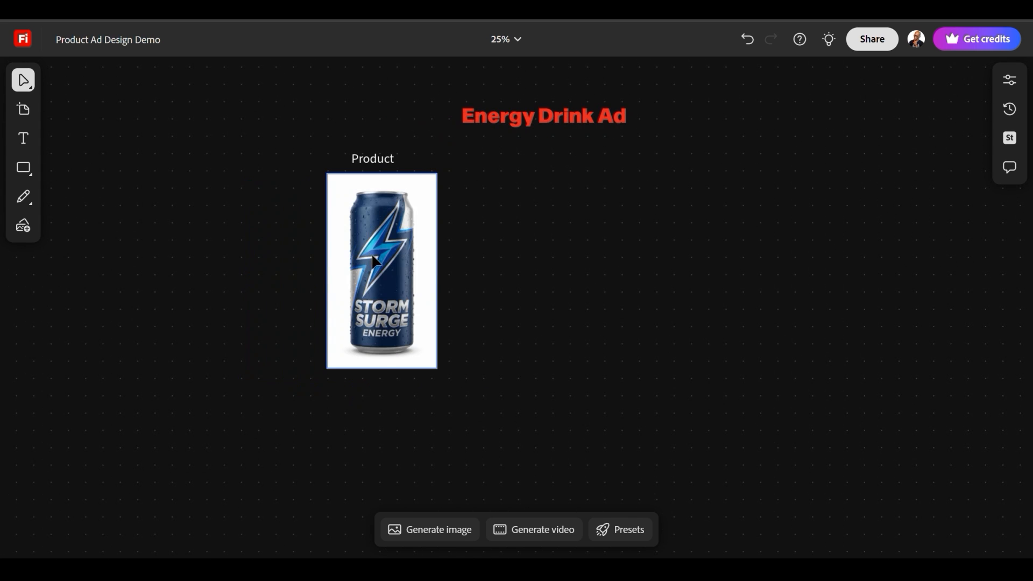
left_click_drag(362, 259, 164, 258)
left_click(387, 161)
left_click_drag(388, 162, 202, 162)
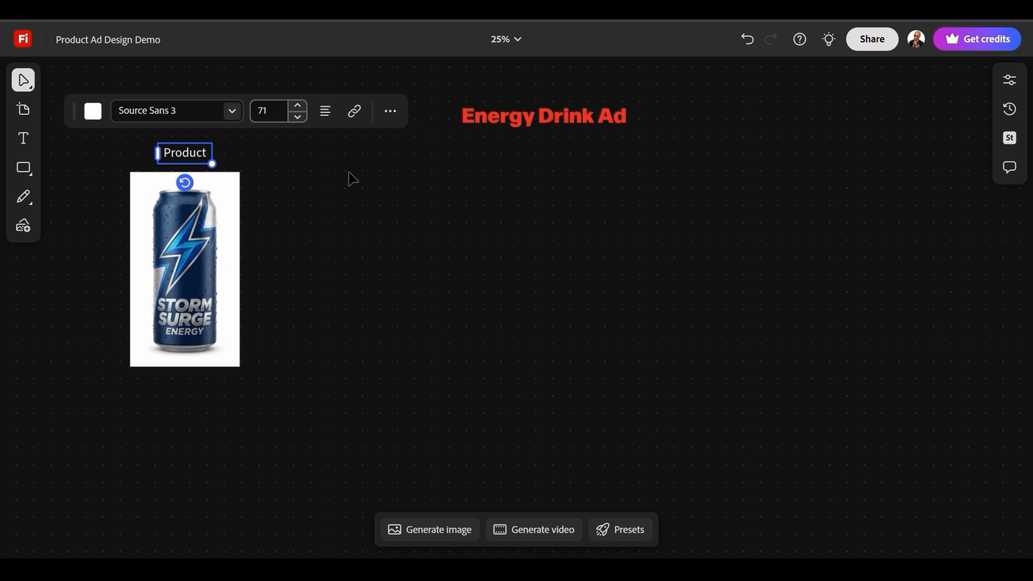
Duplicate the Product label, place the copy to its right at the same height, and change its text to "Inspiration"
left_click(390, 110)
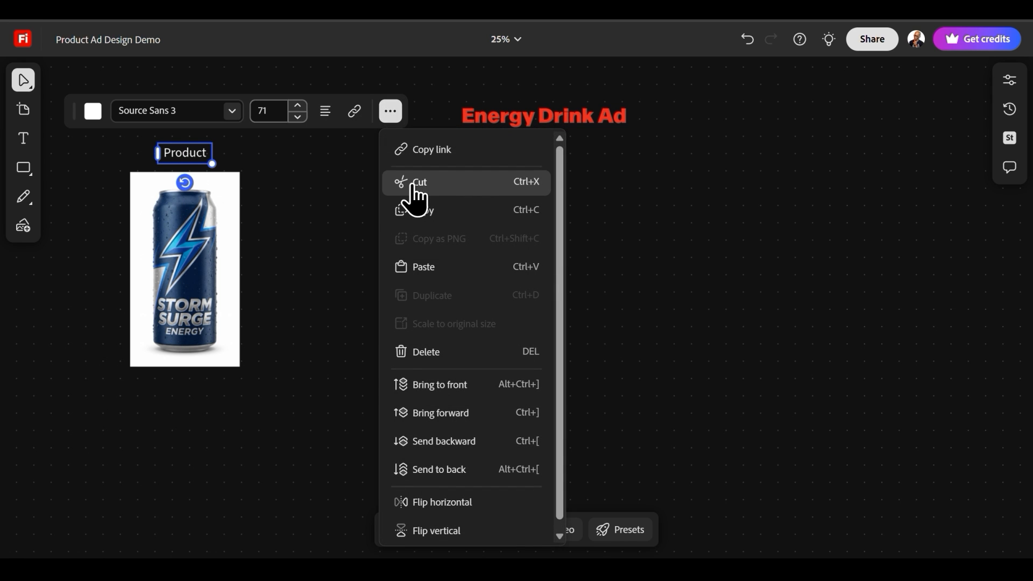
left_click(419, 218)
right_click(353, 180)
left_click(390, 156)
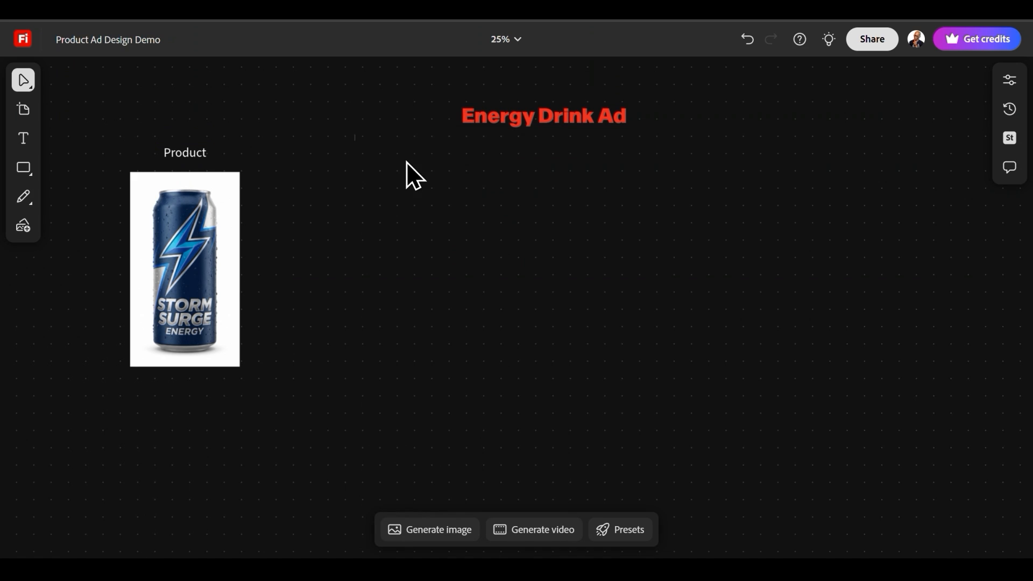
left_click_drag(370, 176, 434, 153)
double_click(433, 153)
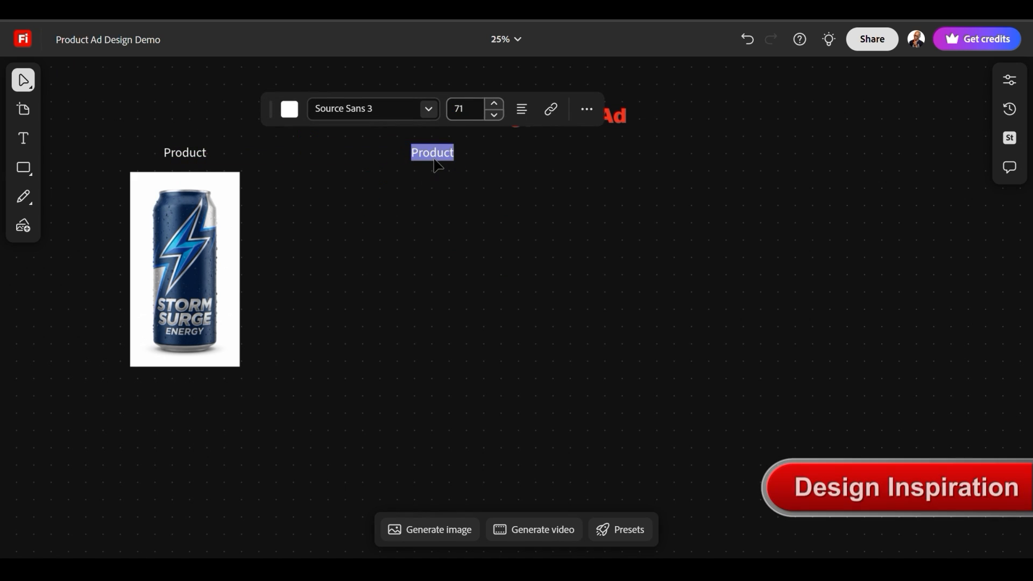
type("Inspiration")
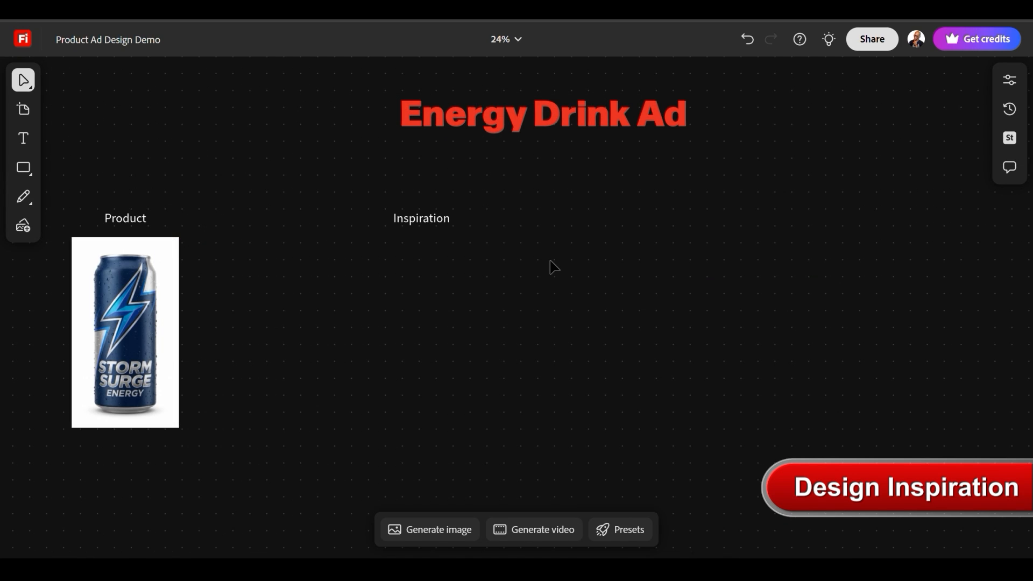
Upload all the images from the Inspiration folder and place them as a group below the Inspiration label
left_click(23, 226)
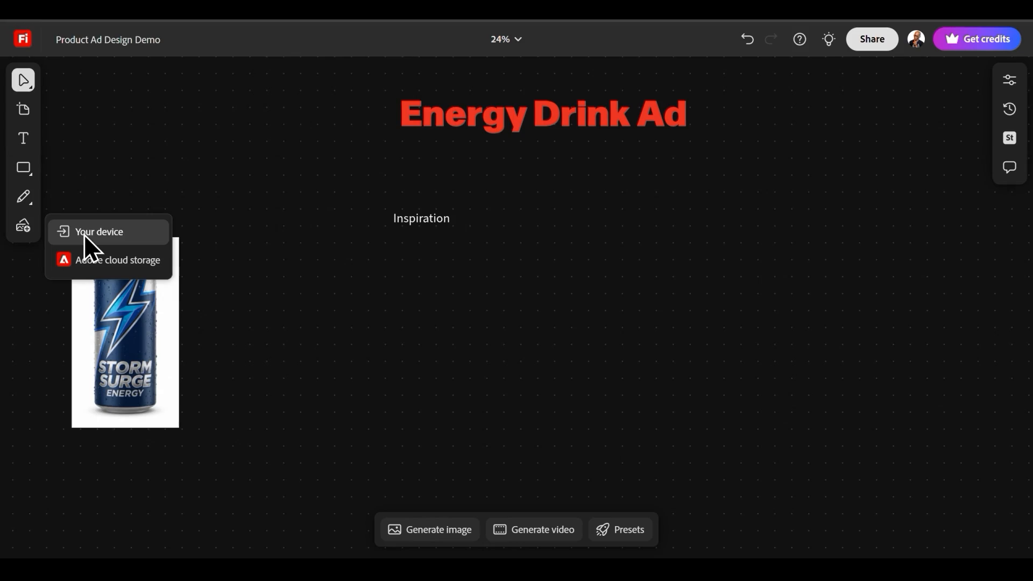
left_click(84, 235)
left_click_drag(471, 209, 207, 89)
left_click(376, 304)
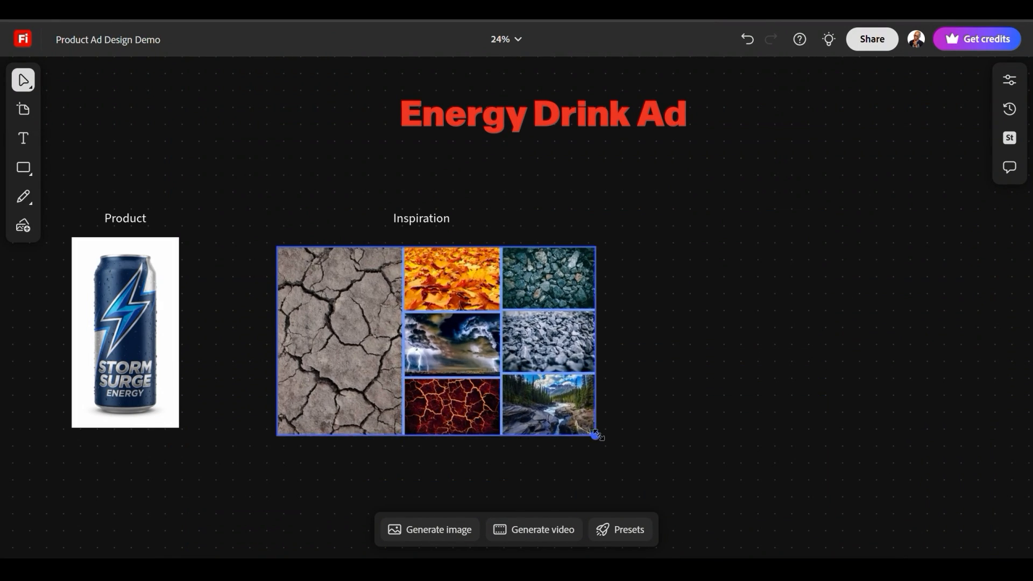
left_click_drag(481, 298, 459, 290)
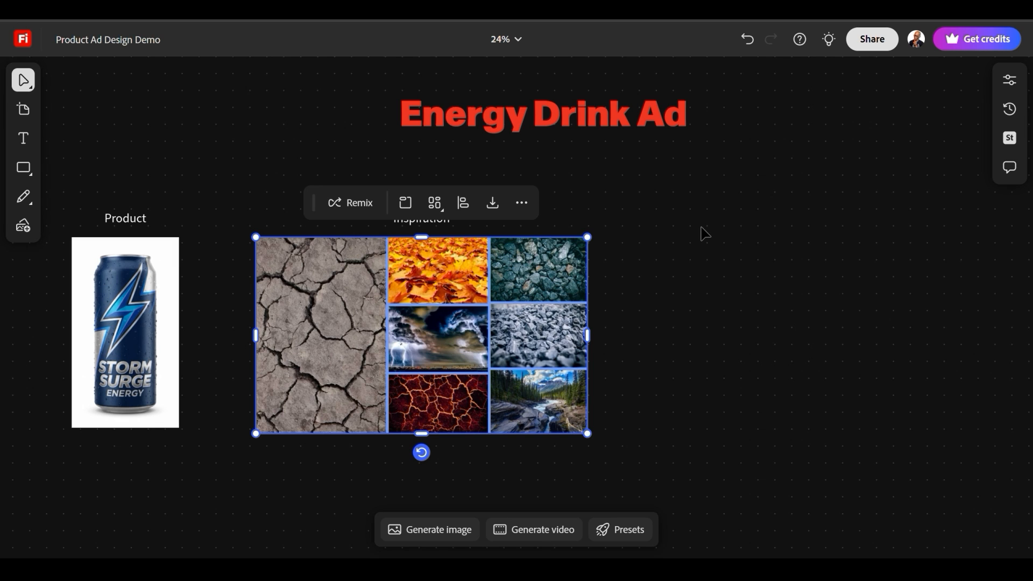
Try the Rows and Columns arrangements on the inspiration images, and settle on Mosaic
left_click(434, 204)
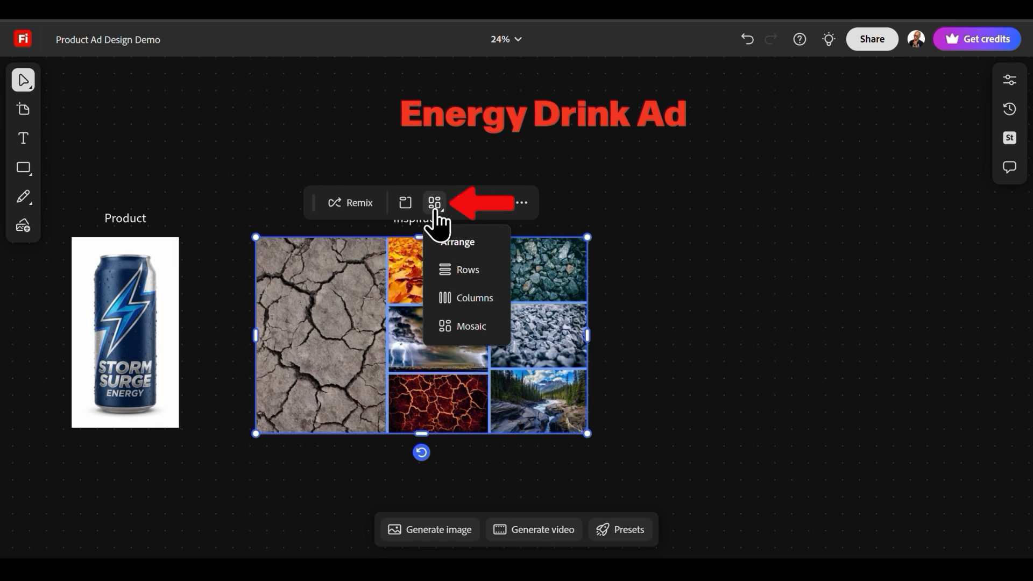
left_click(462, 270)
left_click(431, 206)
left_click(461, 297)
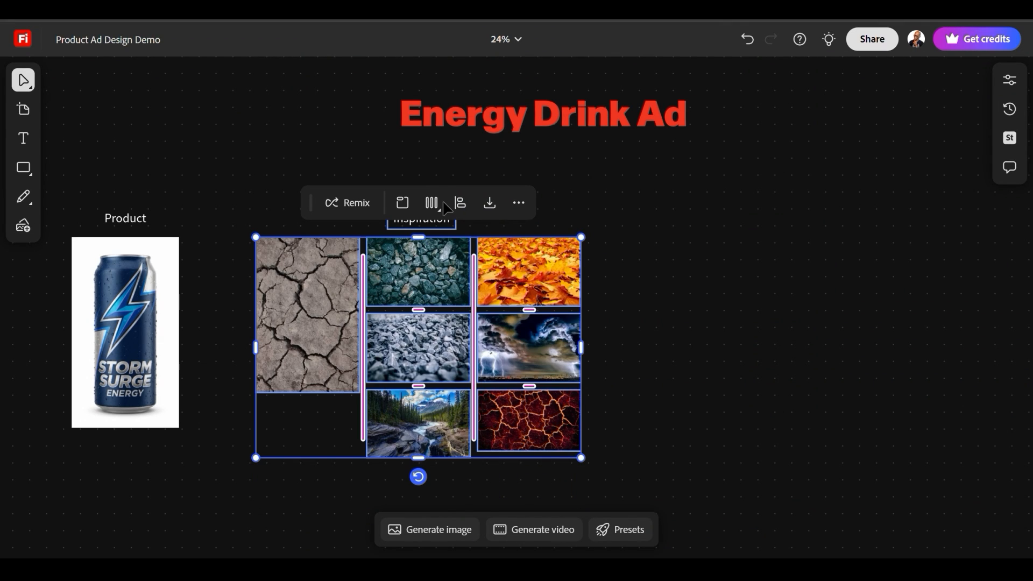
left_click(433, 206)
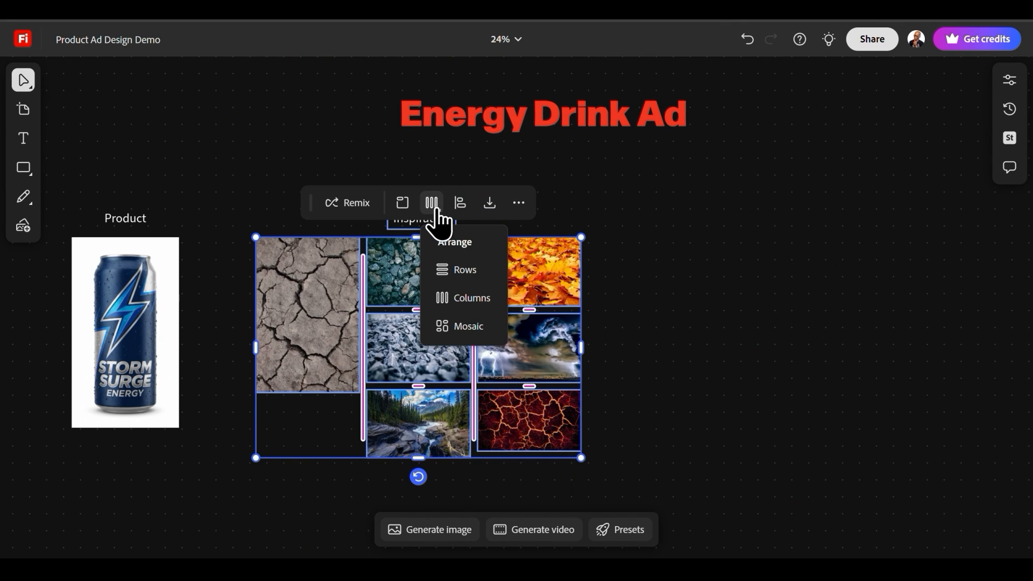
left_click(462, 326)
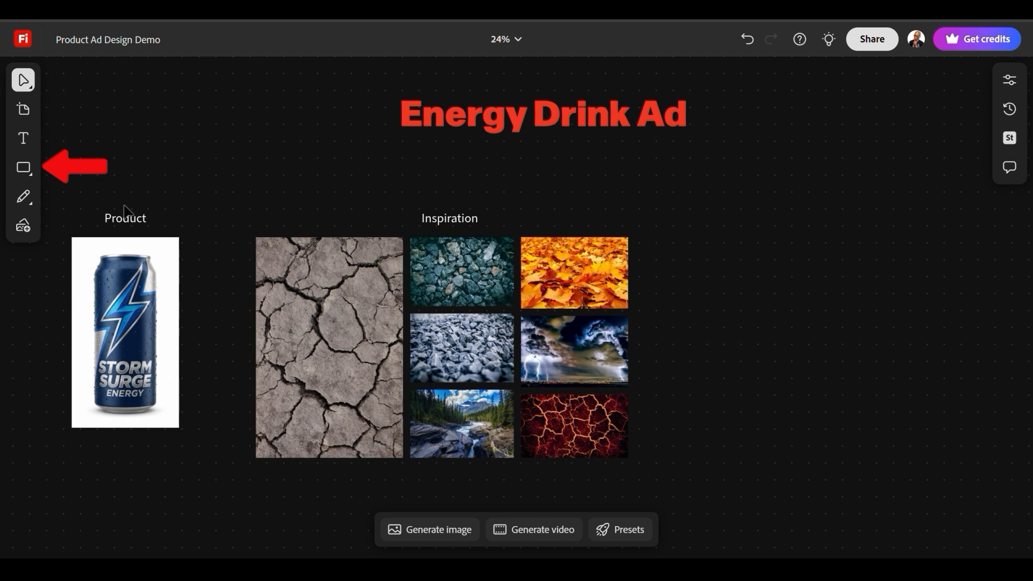
Draw a horizontal arrow from the can image to the inspiration images and a matching arrow to the right of the mosaic
left_click(23, 167)
left_click(129, 288)
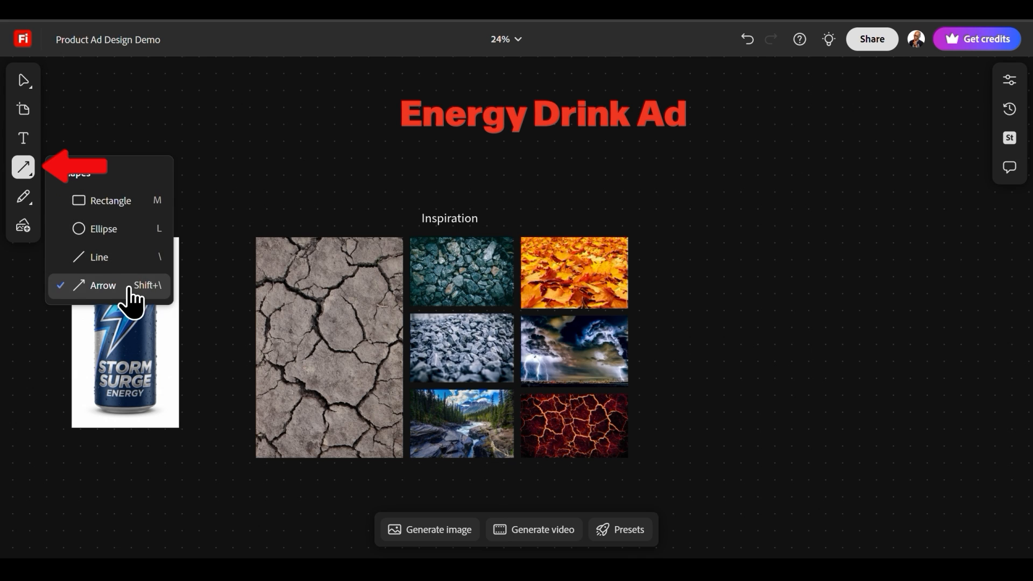
left_click_drag(194, 332, 664, 332)
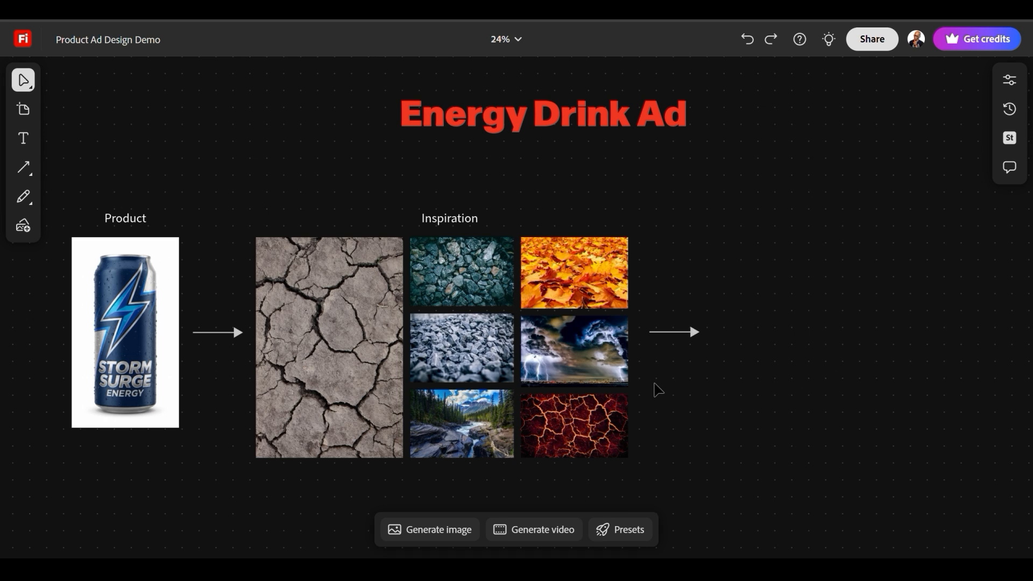
Find similar inspiration for the stormy lightning image in the mosaic and browse the suggested stock images
left_click(597, 349)
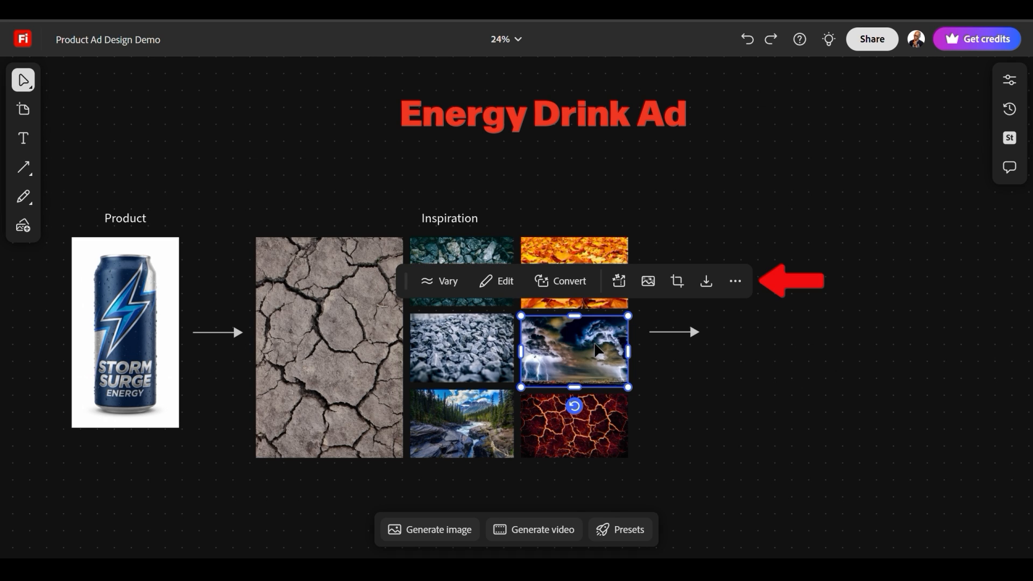
scroll(597, 348, "up", 3)
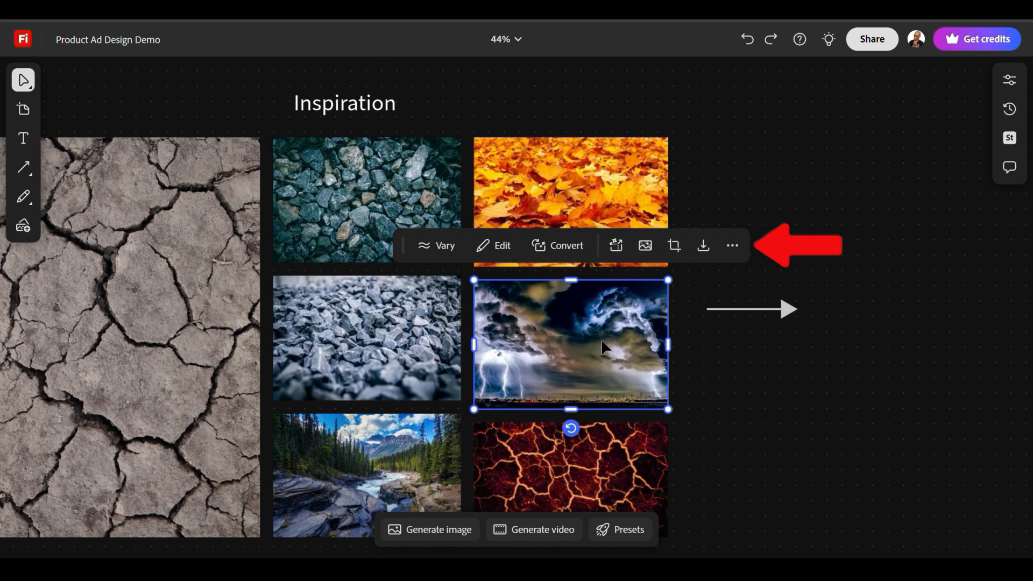
left_click(732, 245)
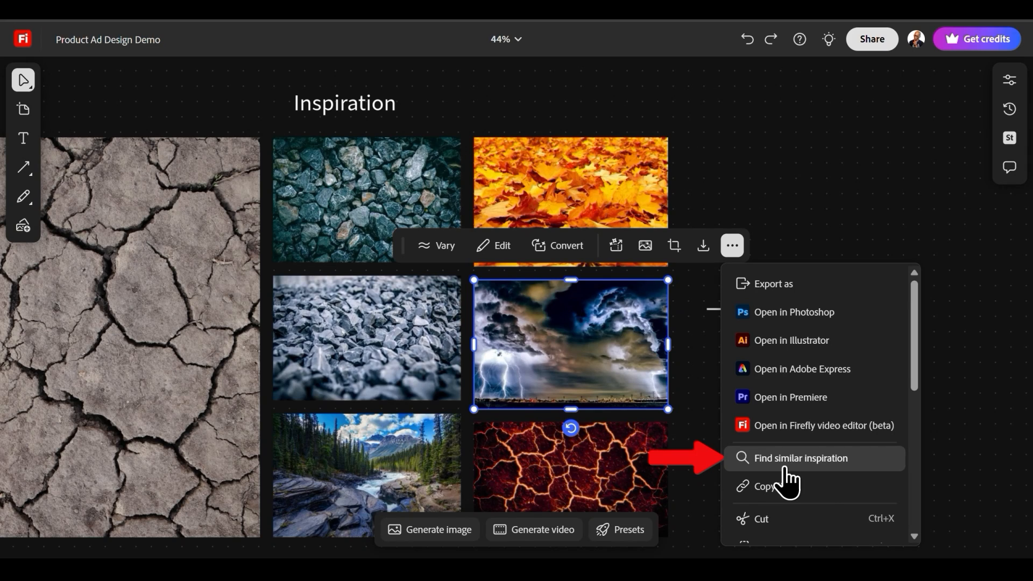
left_click(807, 465)
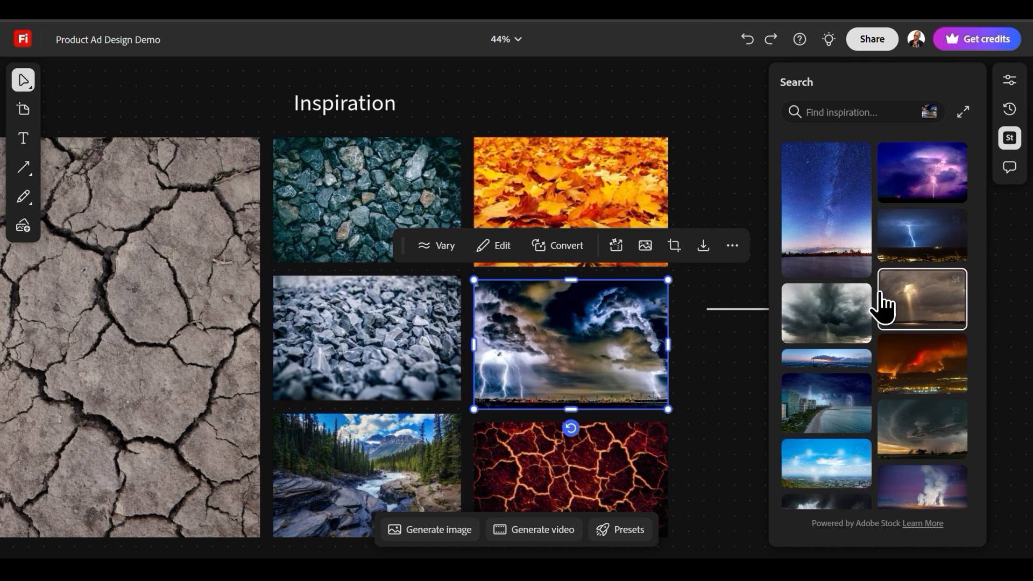
scroll(893, 299, "down", 2)
scroll(925, 322, "down", 10)
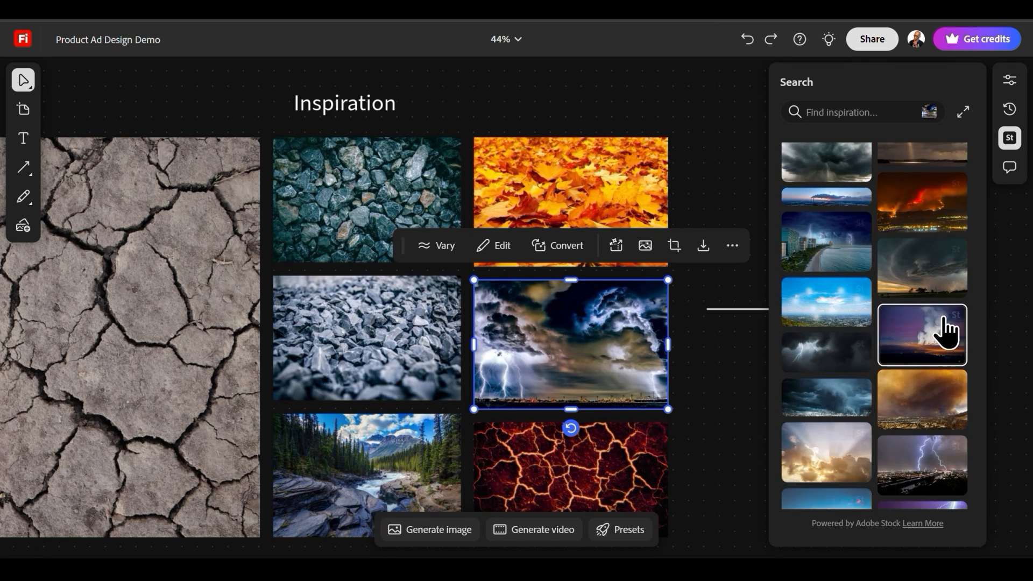
Add the purple lightning stock image to the board, shrink it to mosaic tile size, and place it below the middle column
left_click_drag(933, 202, 788, 294)
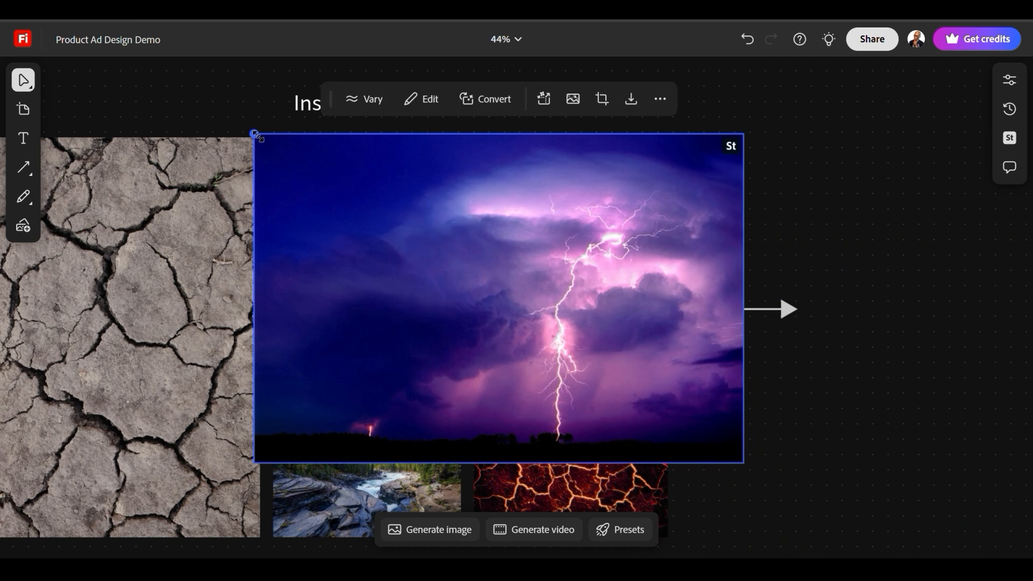
left_click_drag(253, 132, 547, 331)
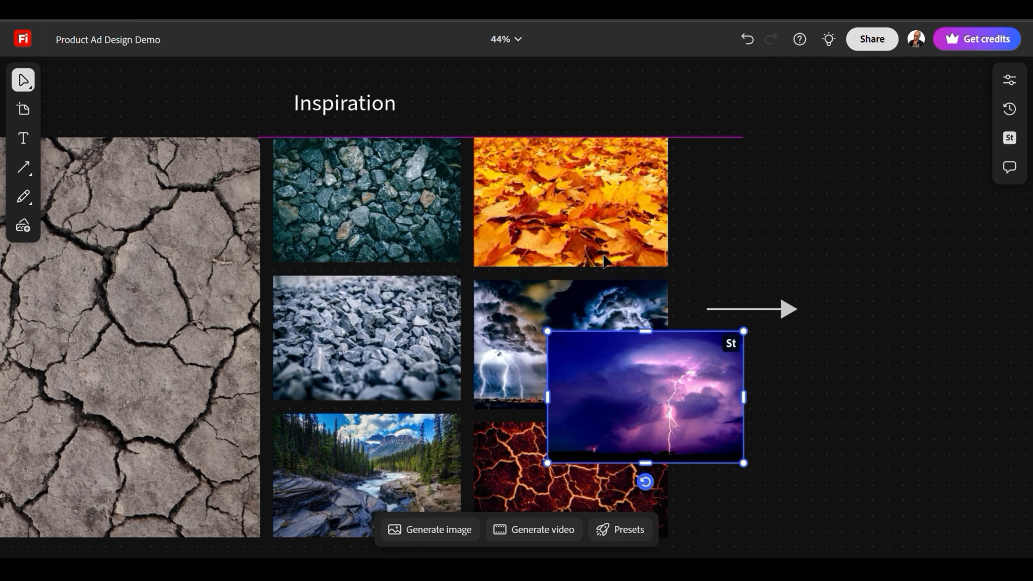
scroll(909, 363, "down", 5)
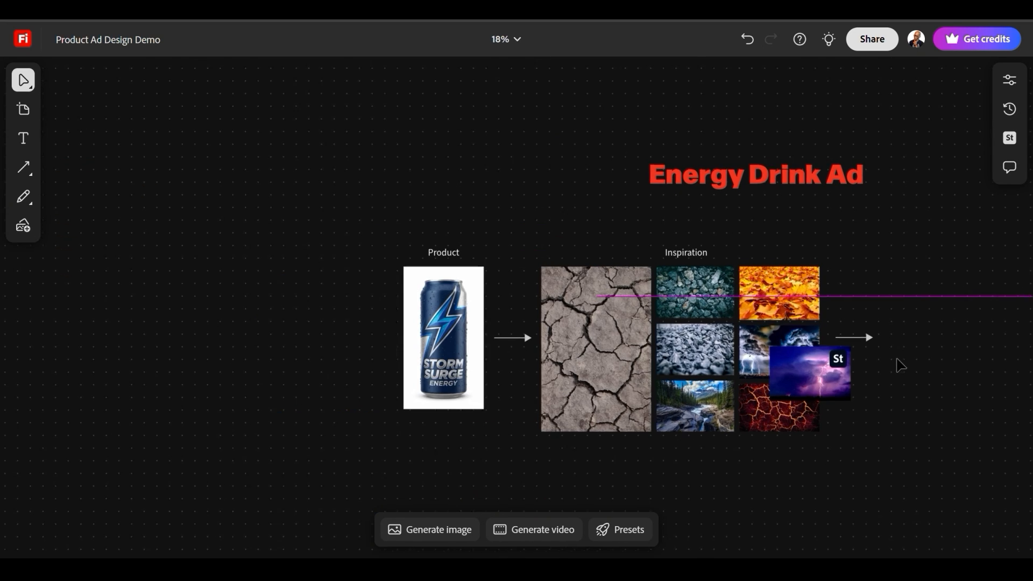
left_click_drag(811, 362, 677, 479)
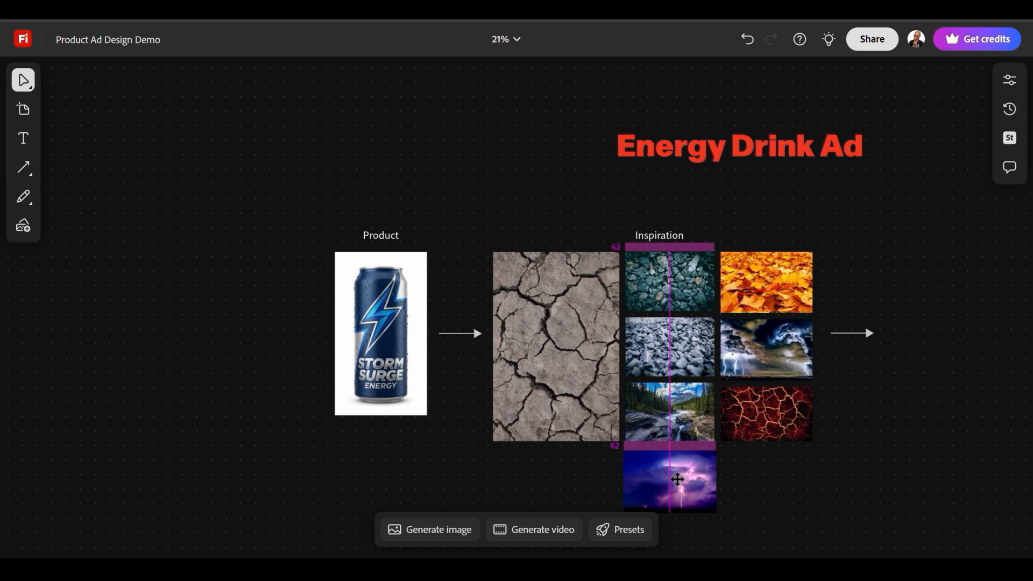
left_click_drag(677, 479, 679, 482)
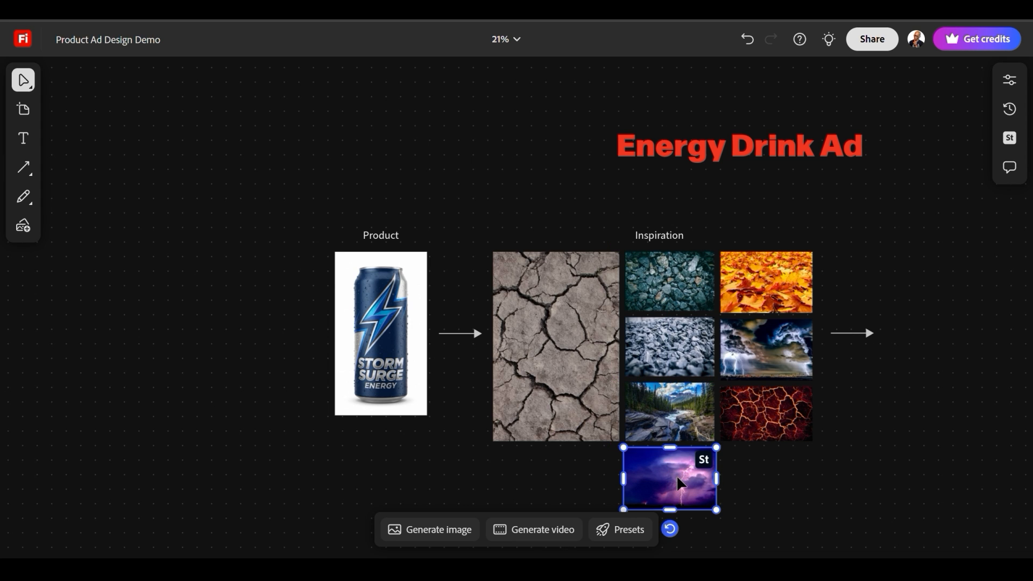
left_click(787, 455)
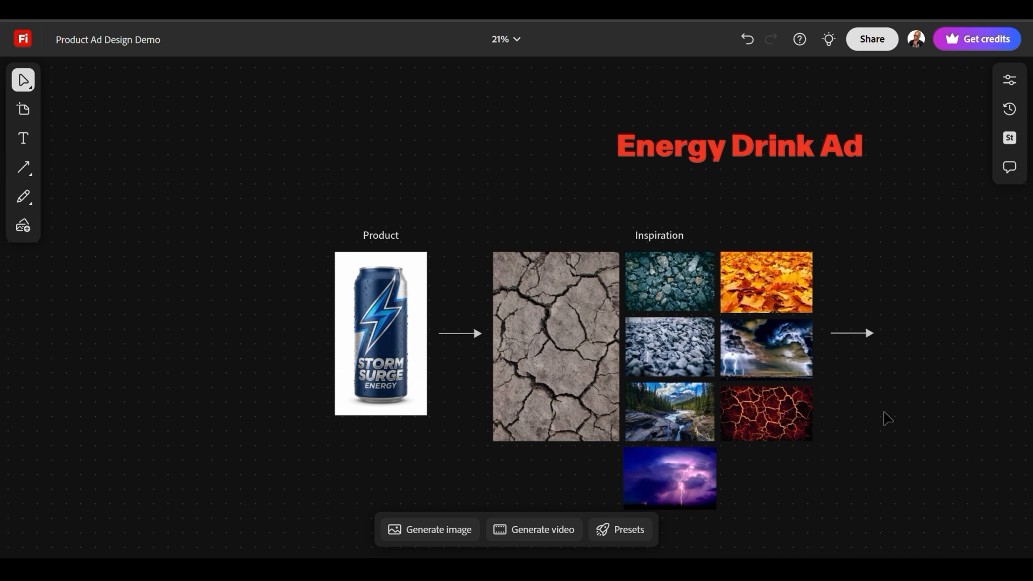
Add a "Remix" label beyond the second arrow, level with the Product and Inspiration labels
type("Remix")
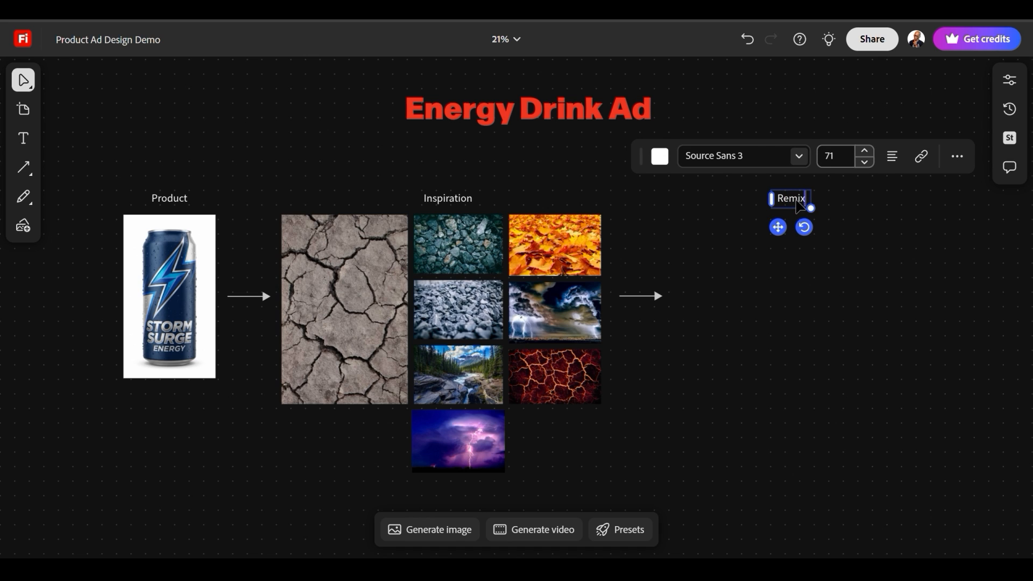
left_click(816, 322)
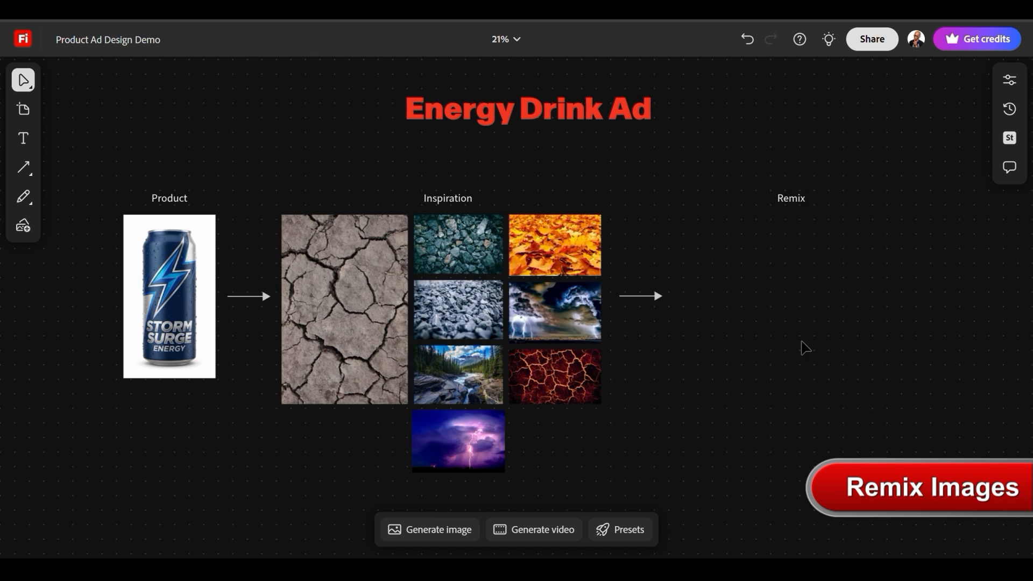
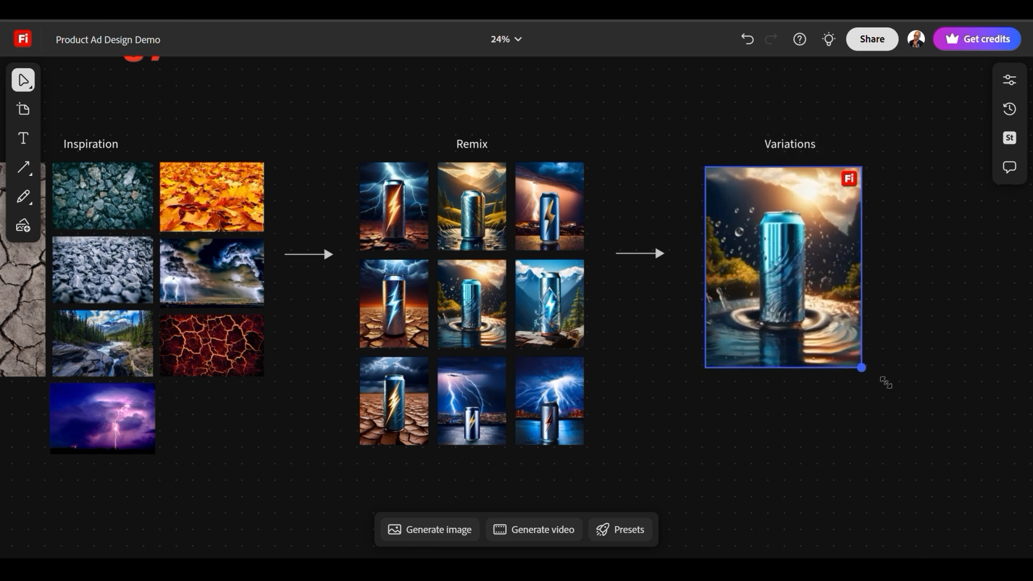
Move the large can image under the Variations label so its top edge lines up with the Remix images
left_click(779, 301)
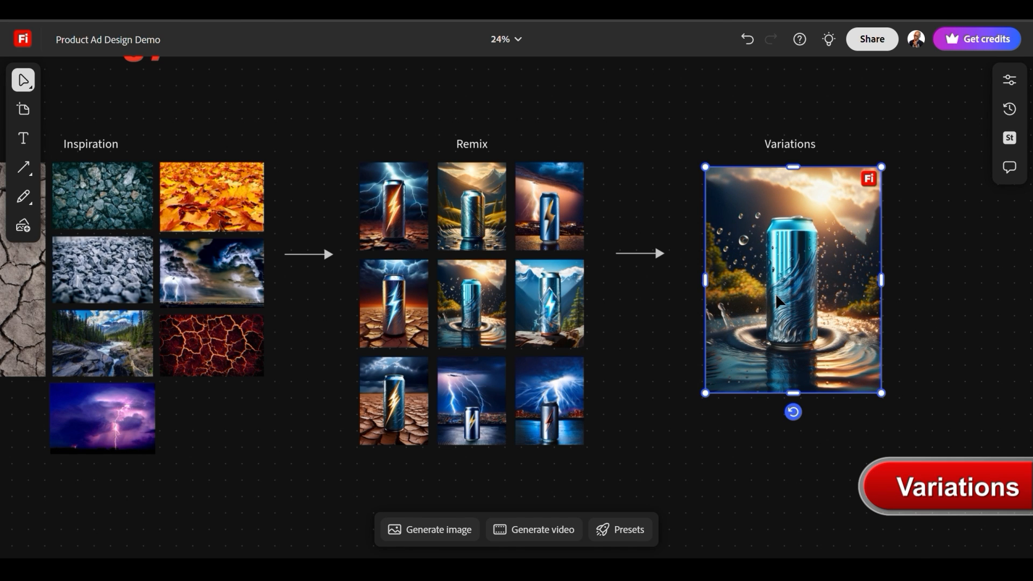
left_click_drag(777, 295, 769, 293)
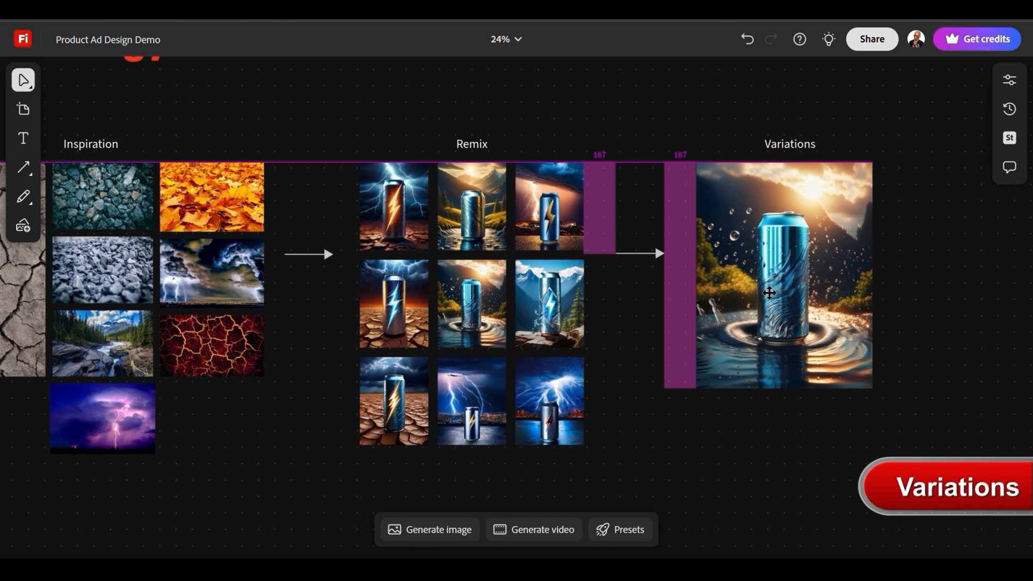
left_click(907, 306)
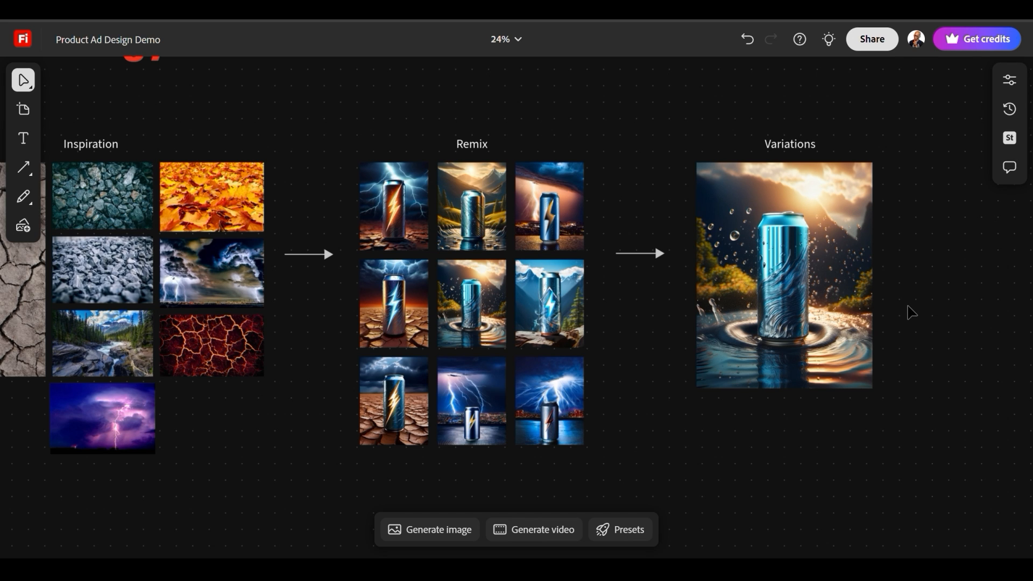
Generate "More like this" variations of the large can image and place the resulting grid beside it, aligned to its top edge
left_click(796, 249)
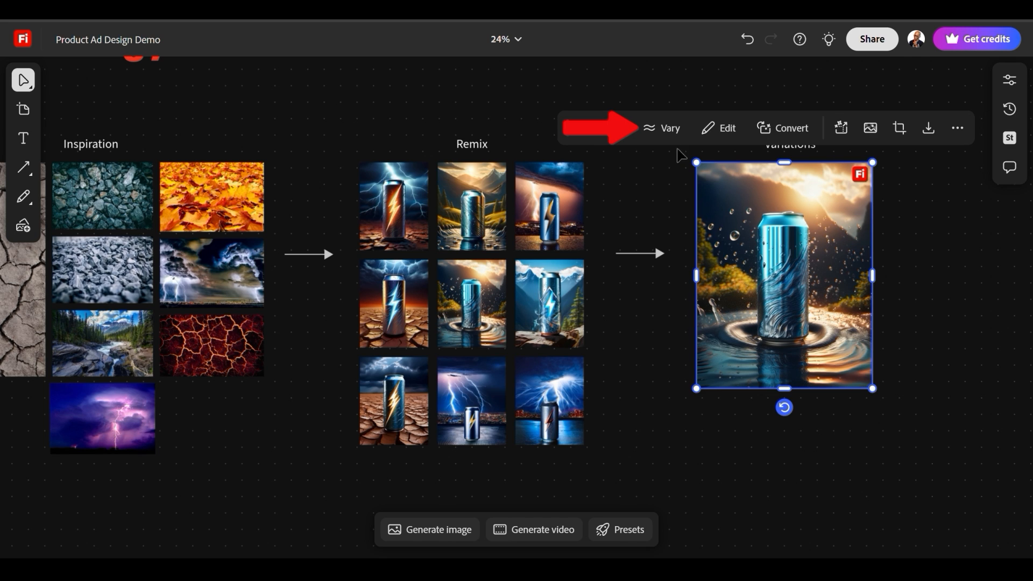
left_click(672, 139)
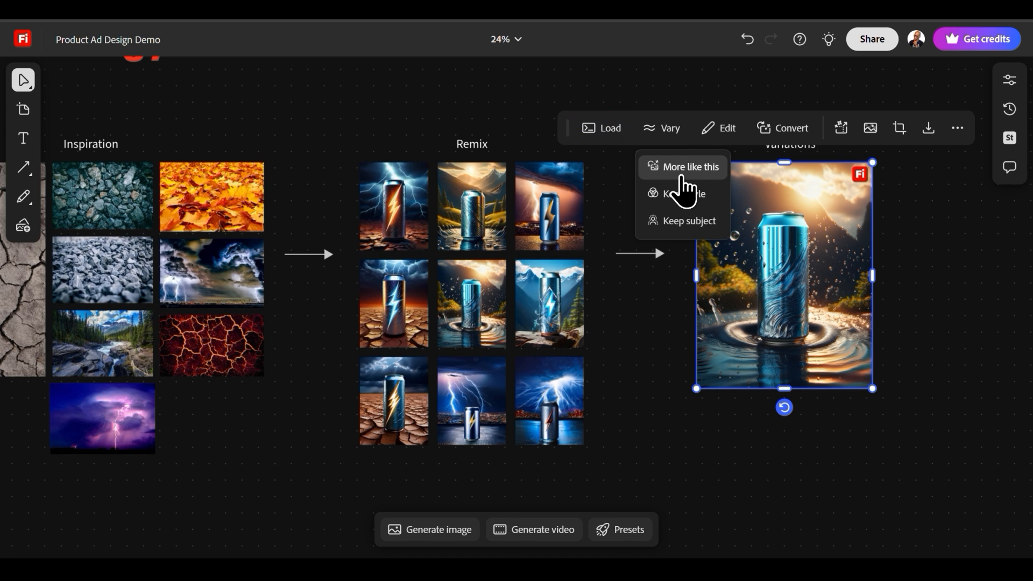
left_click(684, 168)
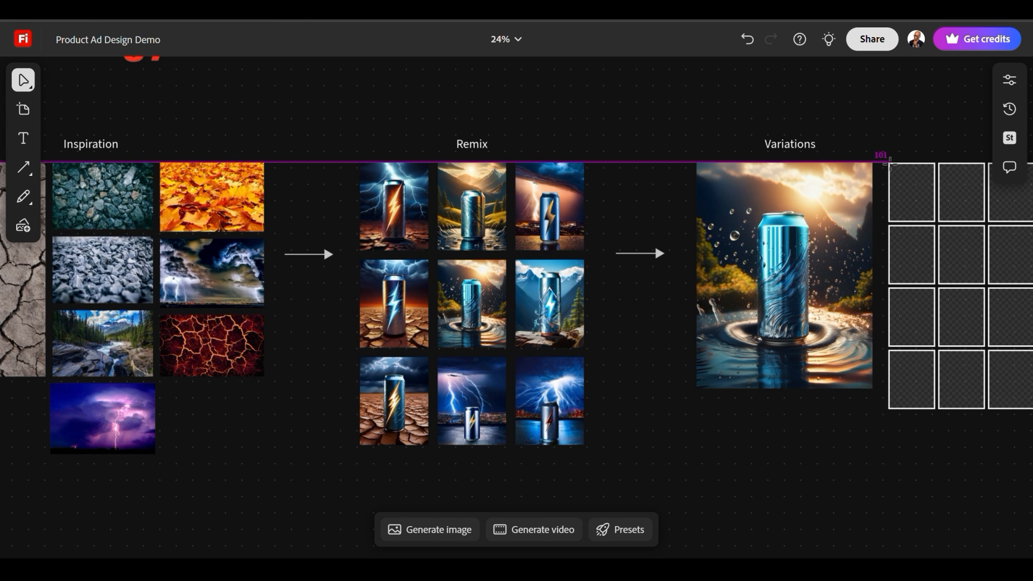
left_click_drag(890, 164, 890, 164)
scroll(890, 164, "down", 3)
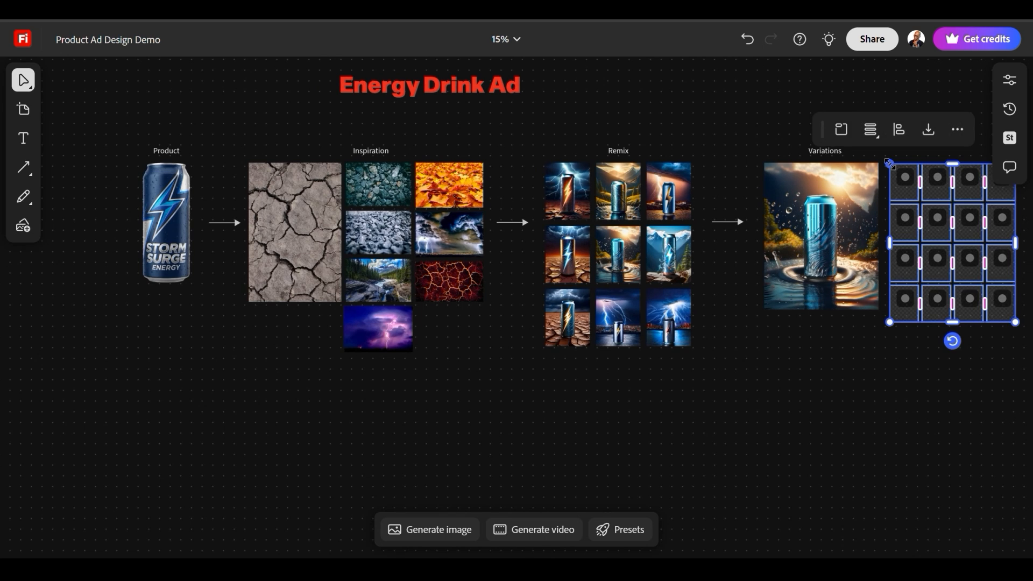
Examine the generated can variations up close, row by row
scroll(890, 164, "right", 2)
scroll(890, 164, "right", 2)
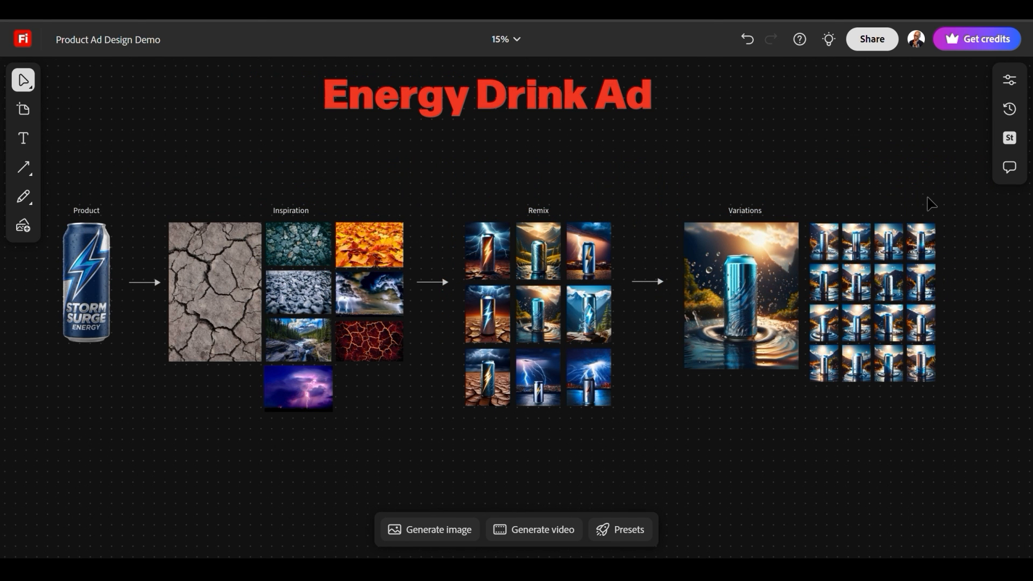
scroll(925, 420, "right", 2)
scroll(779, 374, "up", 1)
scroll(779, 374, "right", 5)
scroll(779, 374, "up", 5)
scroll(934, 358, "left", 1)
scroll(937, 358, "up", 3)
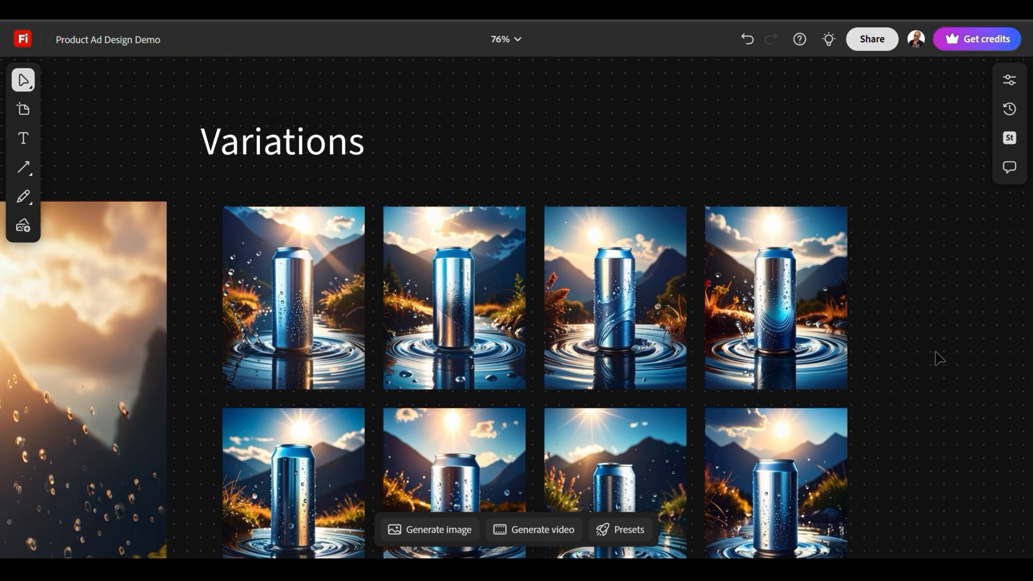
scroll(939, 359, "down", 2)
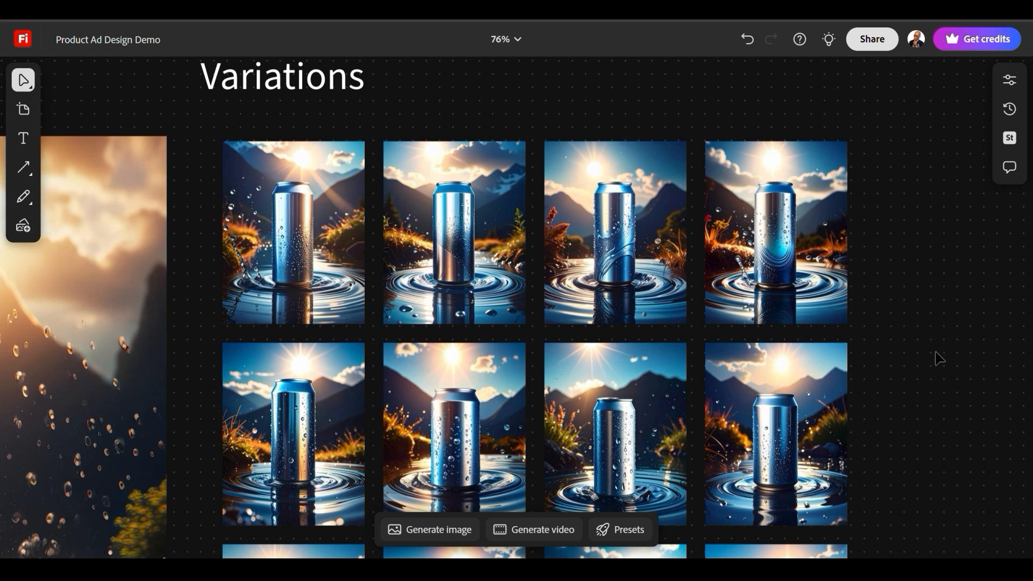
scroll(939, 358, "down", 3)
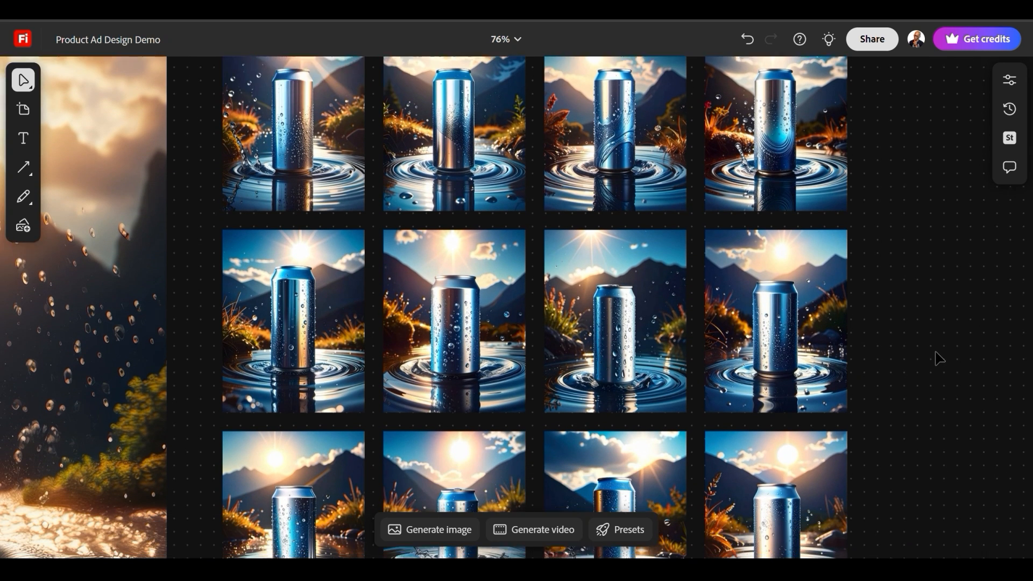
scroll(939, 359, "down", 1)
scroll(939, 358, "down", 2)
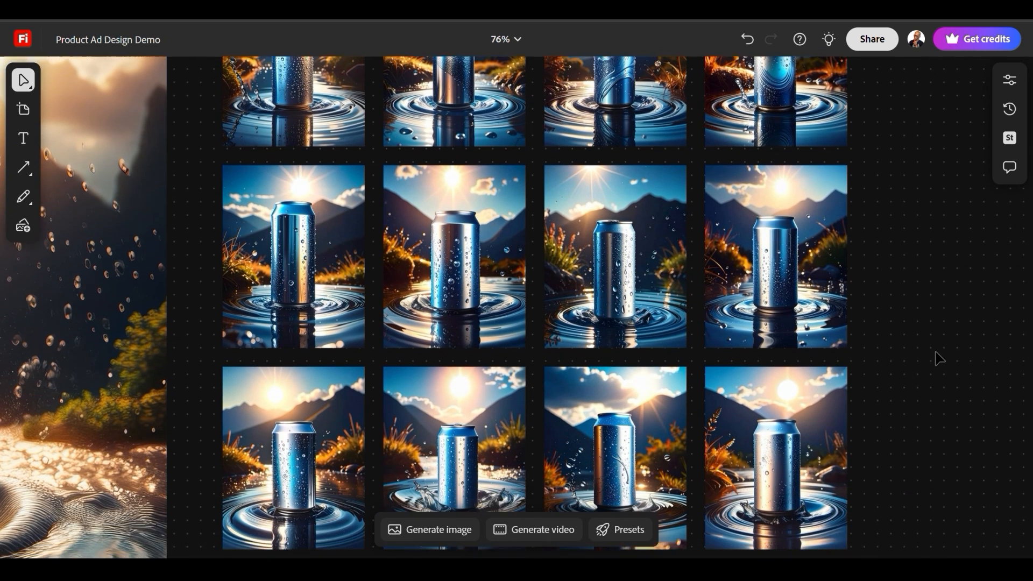
scroll(939, 358, "down", 3)
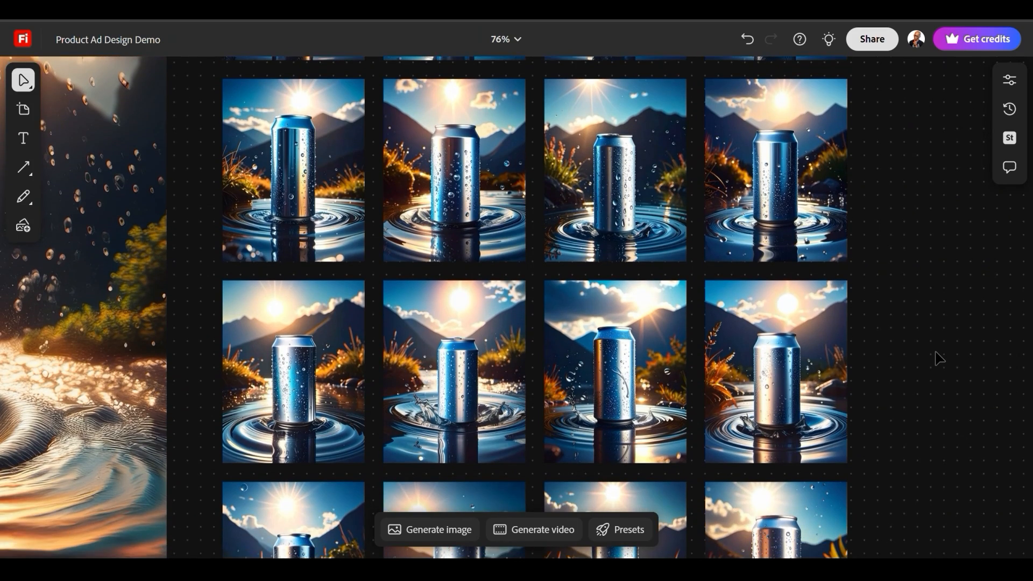
scroll(939, 359, "down", 3)
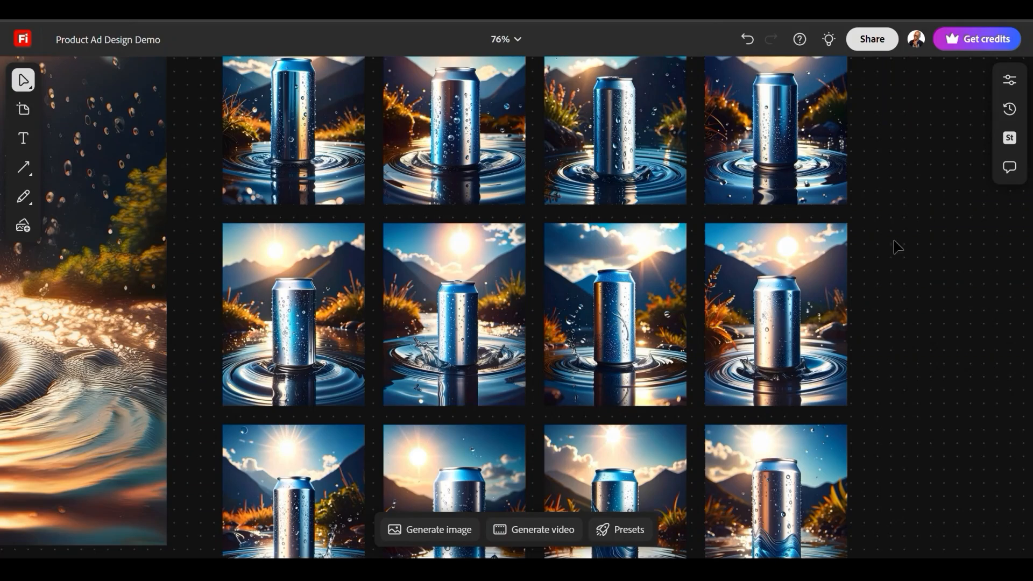
Place a copy of the third-row, second-column variation in the empty area below the Inspiration section and label it "Selection"
left_click(476, 319)
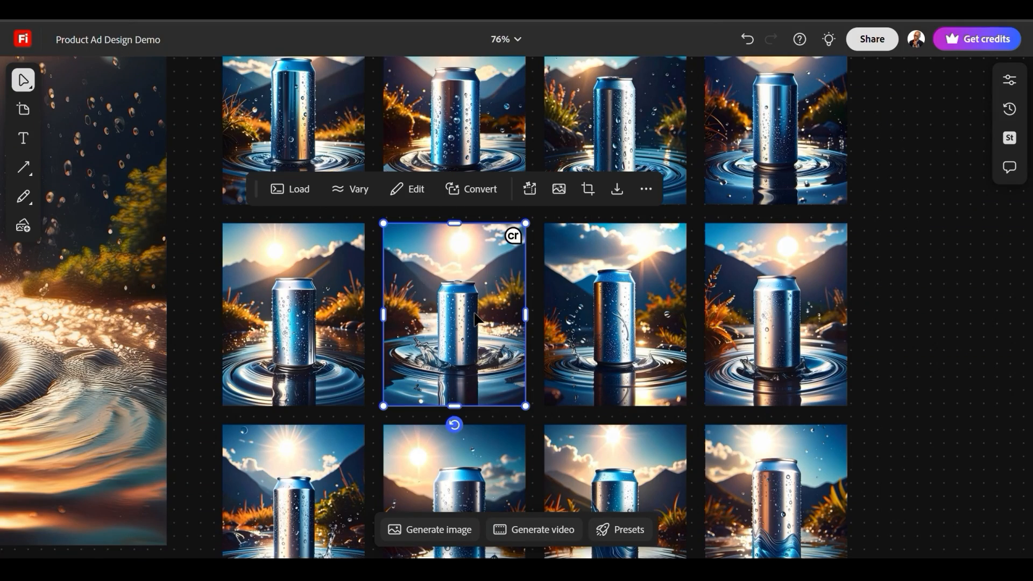
scroll(802, 266, "down", 6)
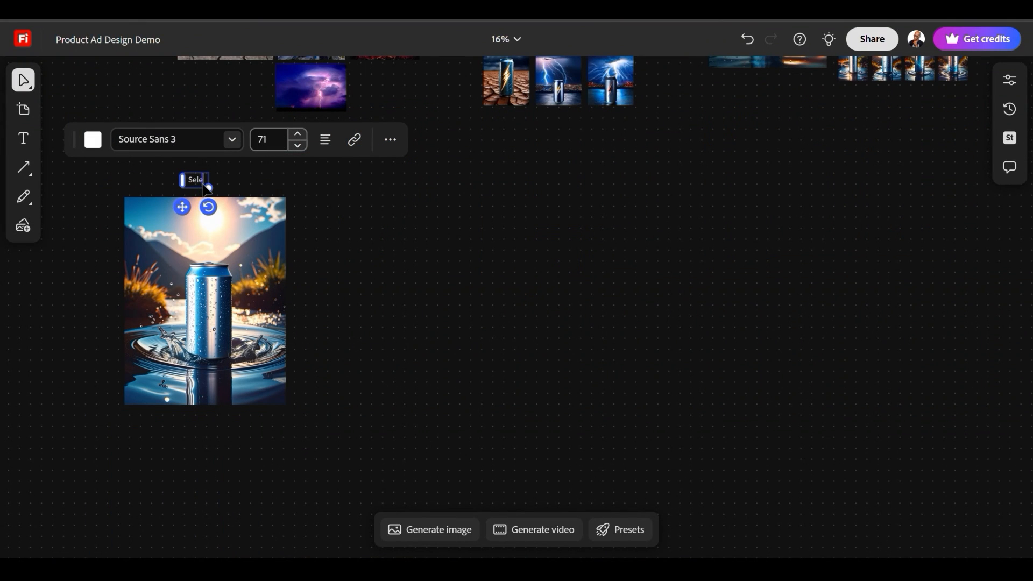
type("ction")
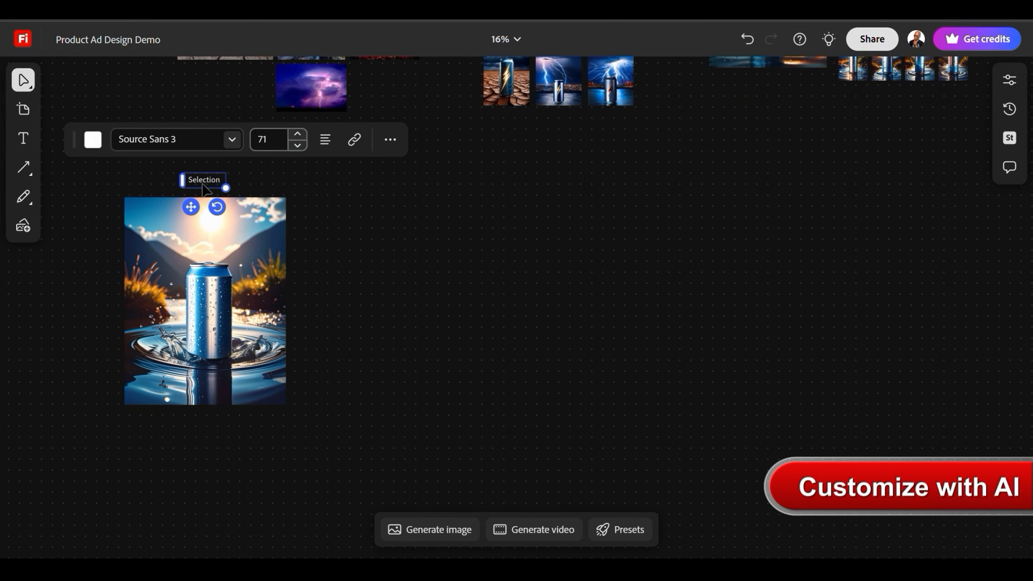
Shrink the can image under the Selection label to about half its size
left_click(282, 334)
left_click_drag(287, 404, 175, 325)
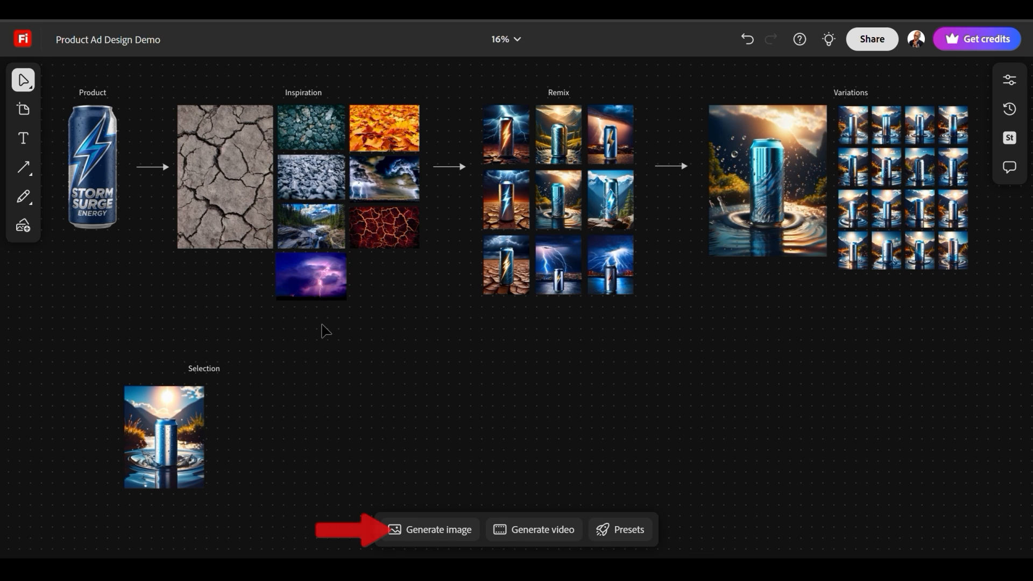
Start generating an image with the can image under the Selection label as an image reference
left_click(175, 430)
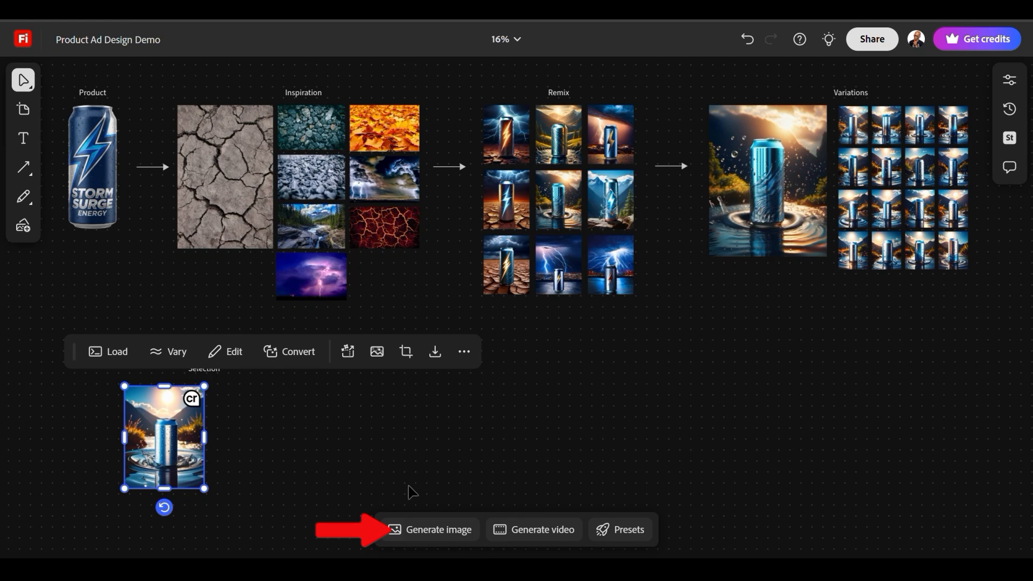
left_click(464, 532)
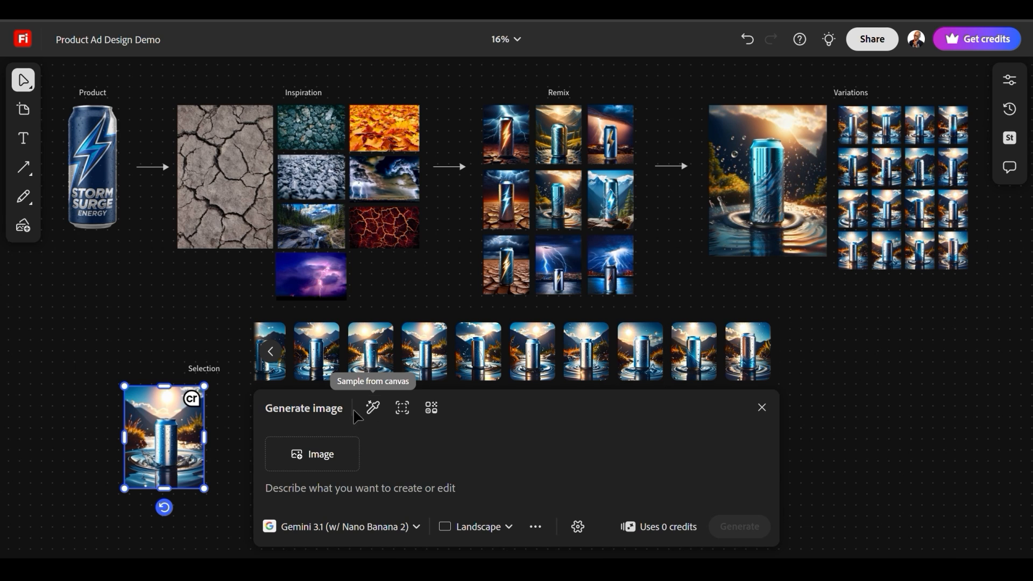
left_click(372, 410)
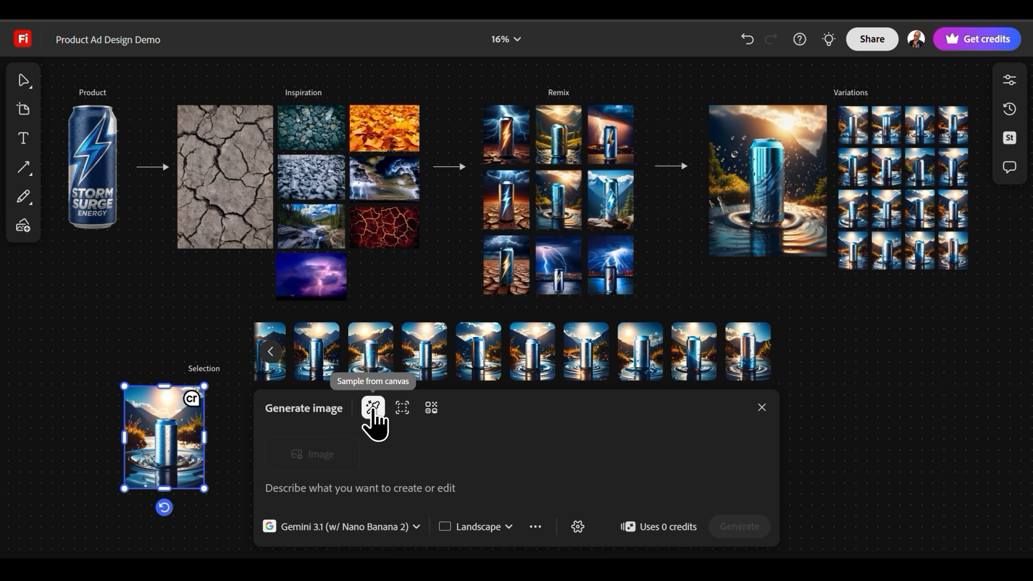
left_click(173, 433)
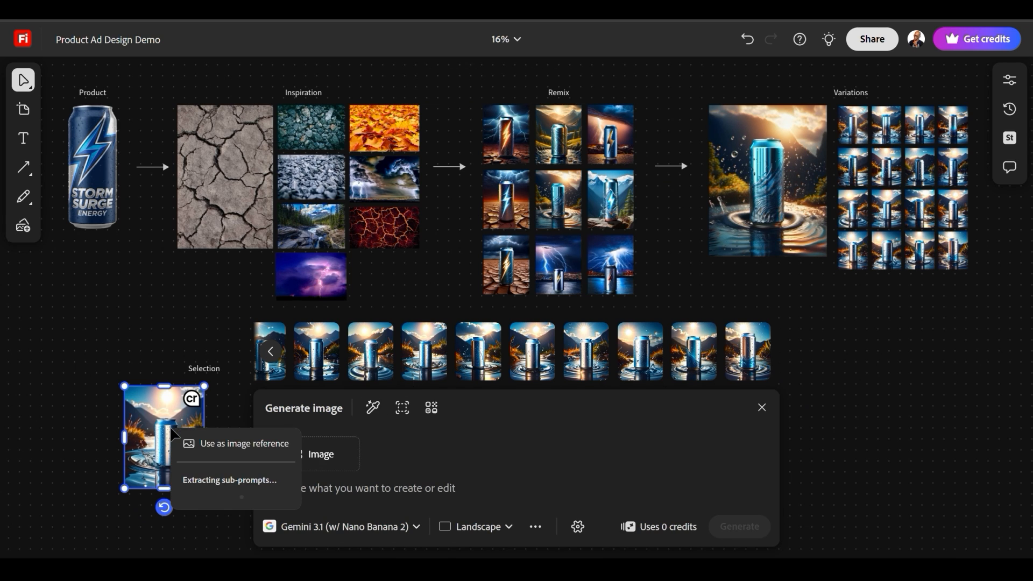
left_click(222, 450)
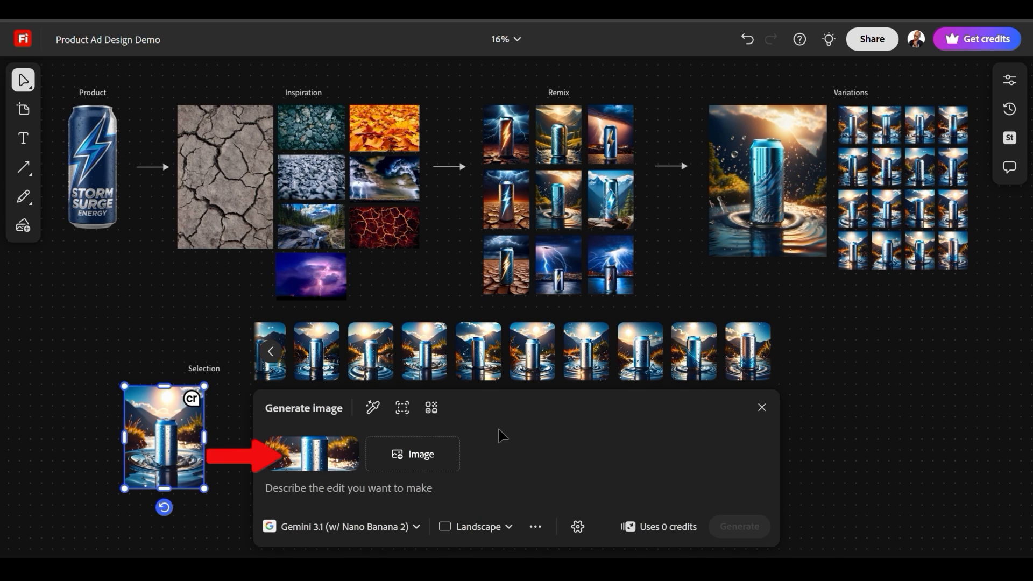
Add the Storm Surge can from the Product section as a second image reference for the generation
left_click(373, 407)
left_click(107, 175)
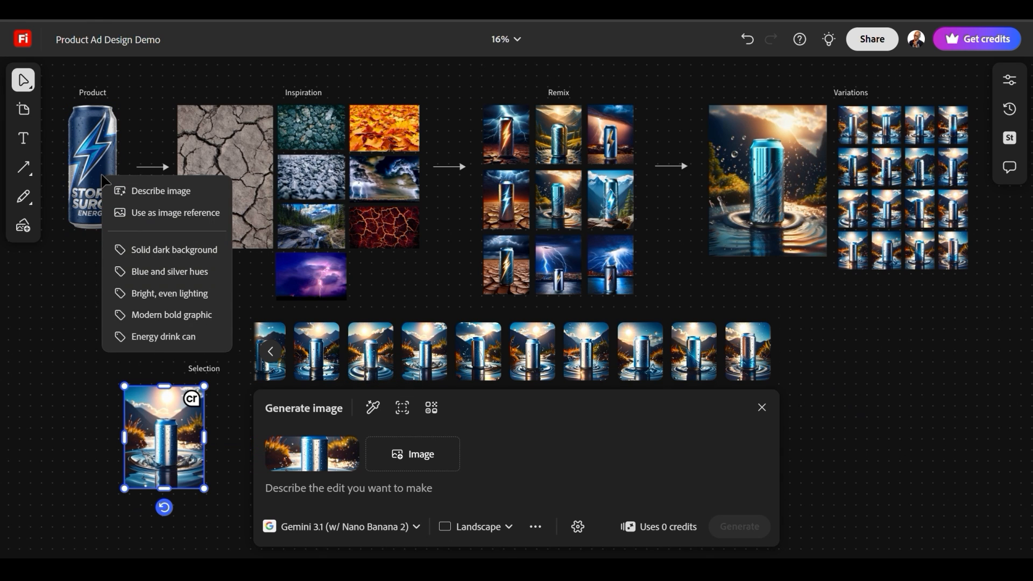
left_click(180, 215)
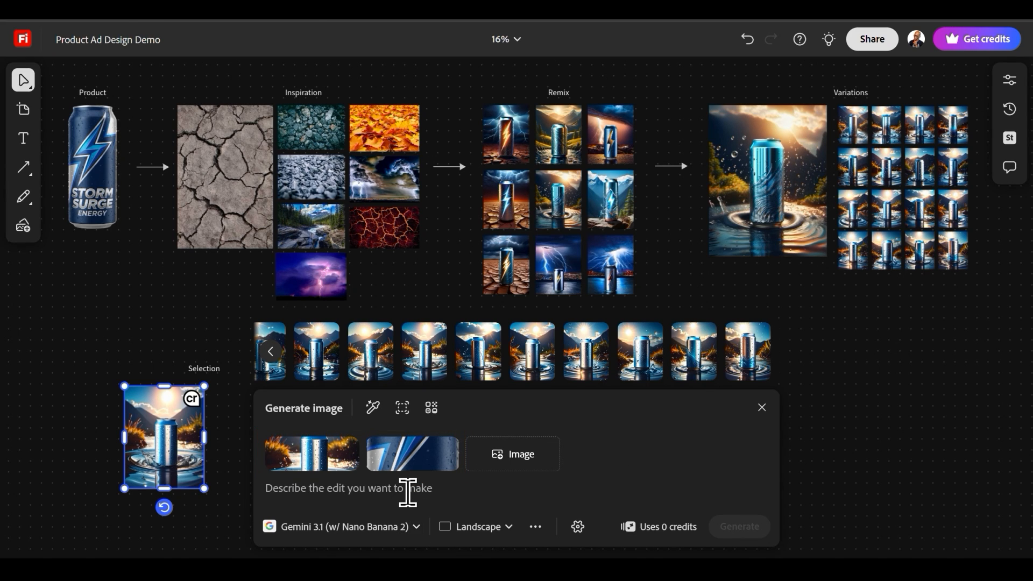
Generate a Portrait image from the two references with the prompt "Replace can"
type("Re")
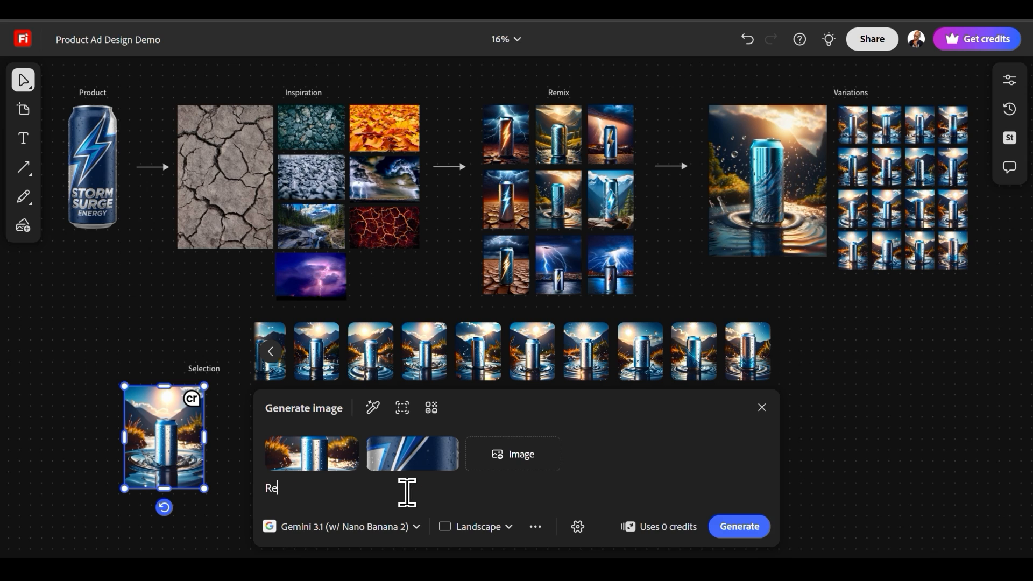
type("place can")
left_click(416, 527)
left_click(415, 528)
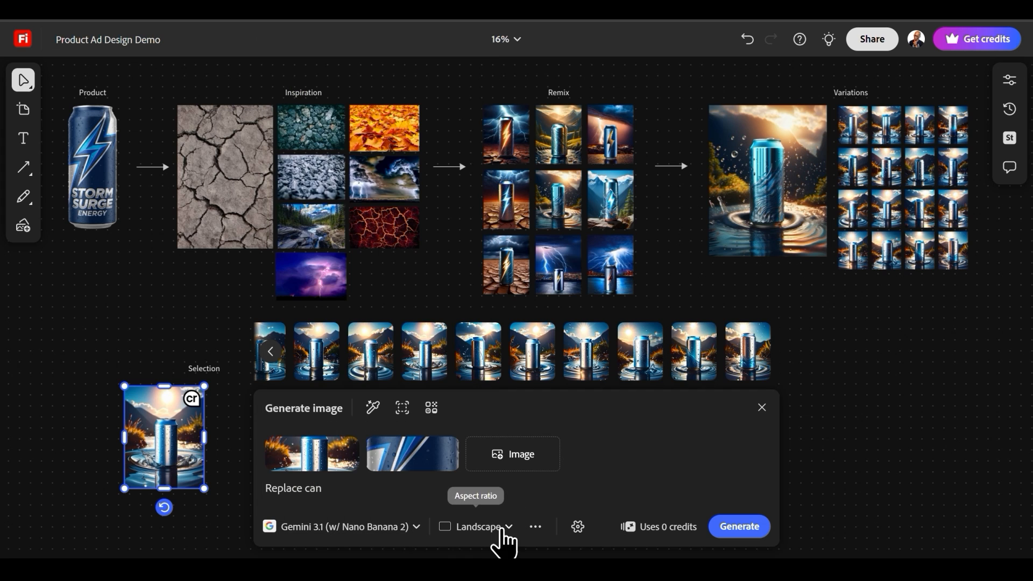
left_click(507, 527)
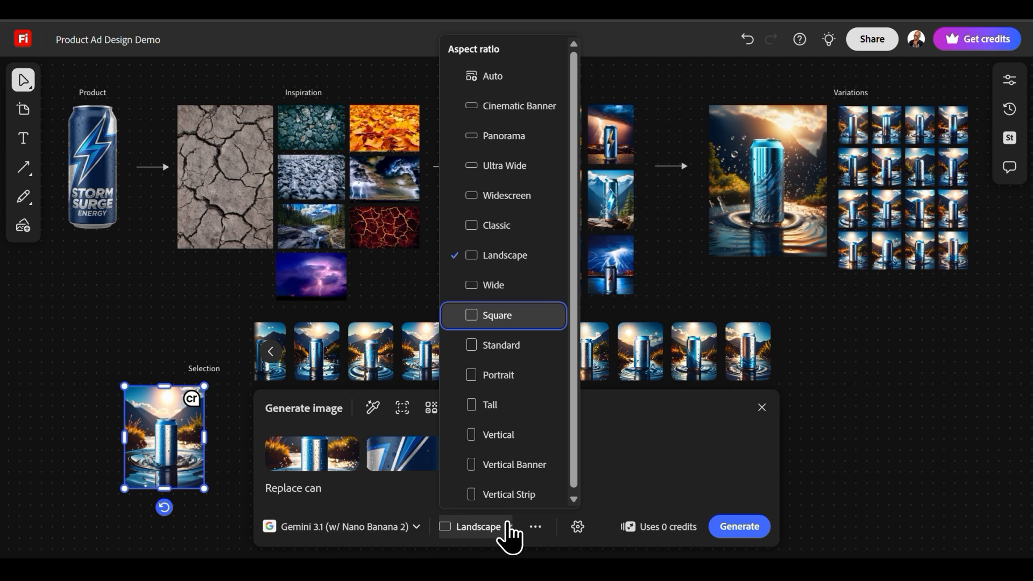
key("Down")
key("Down")
key("Return")
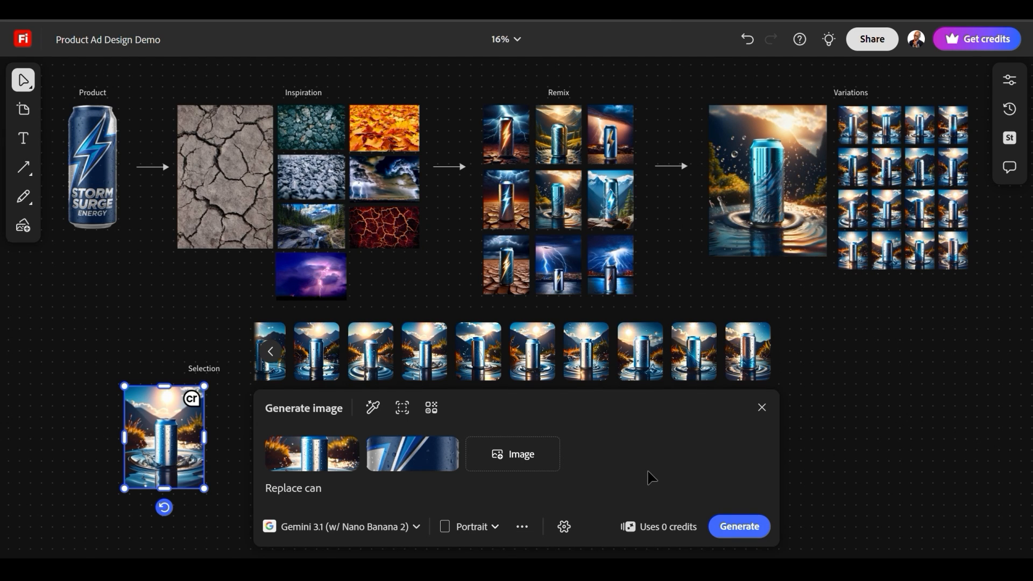
left_click(736, 527)
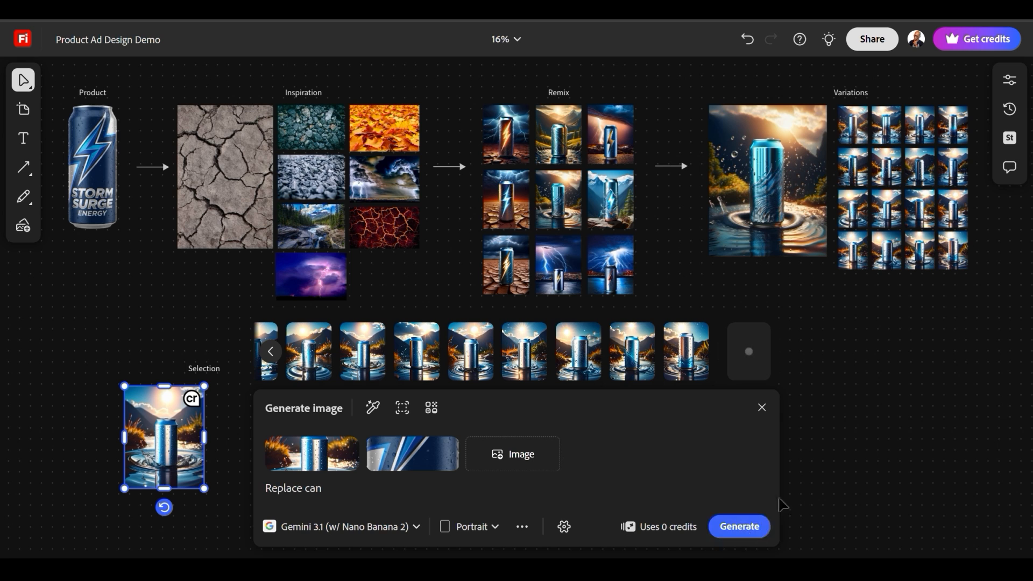
Place the generated Storm Surge can image beside the original can image in the Selection section
scroll(798, 497, "down", 3)
scroll(798, 498, "down", 4)
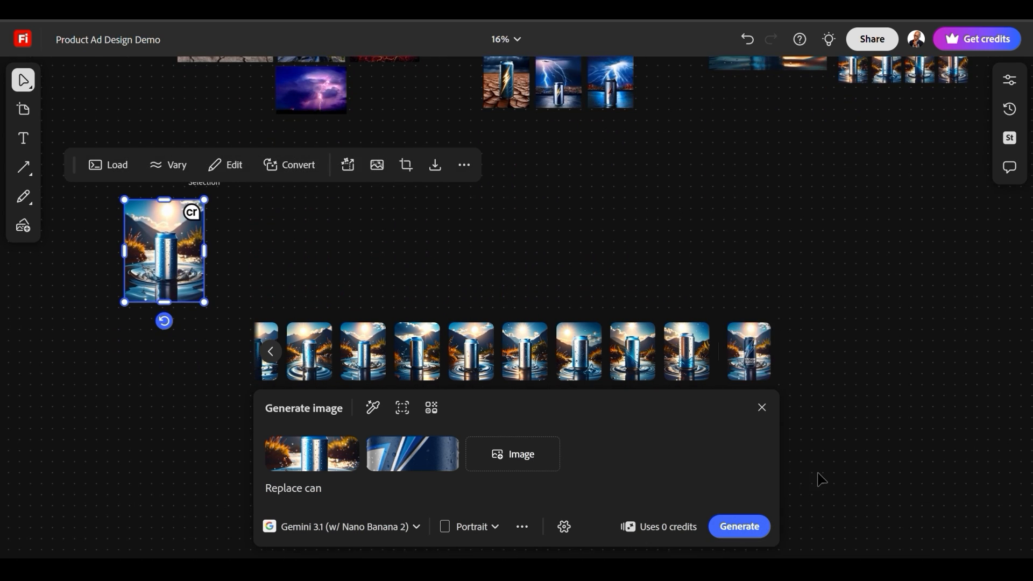
mouse_move(754, 364)
left_click_drag(753, 365, 291, 226)
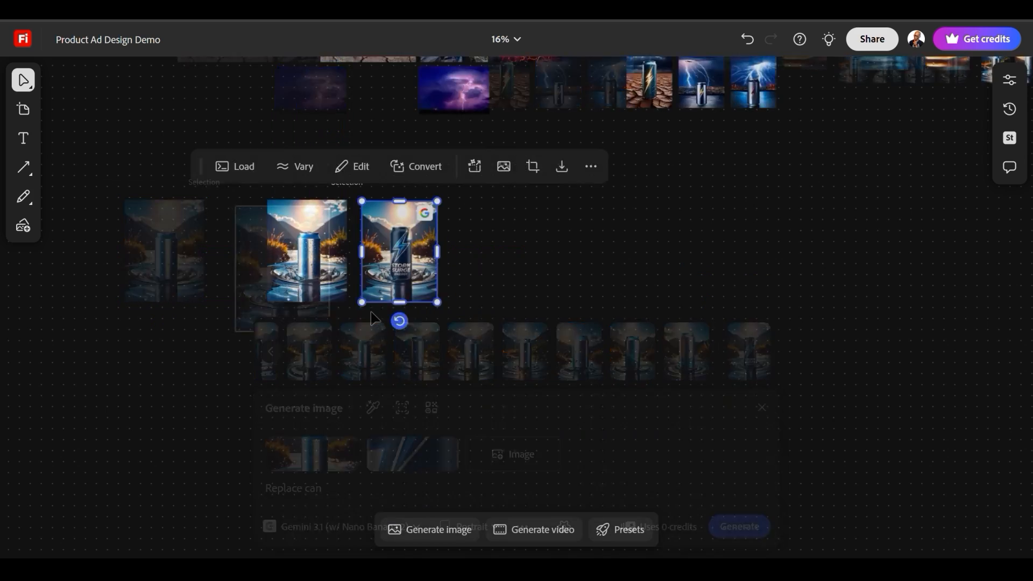
scroll(371, 318, "up", 3)
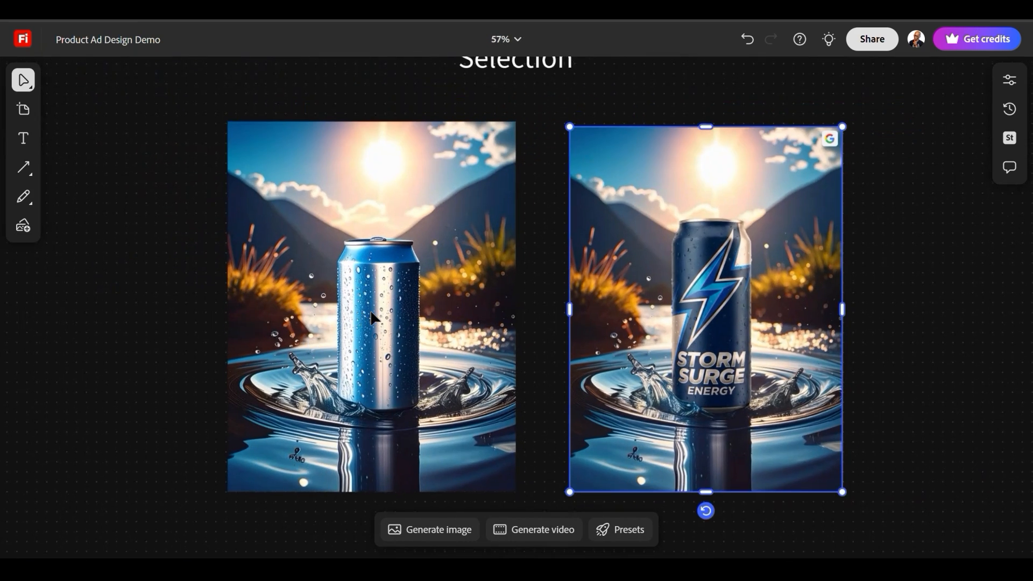
scroll(370, 309, "down", 2)
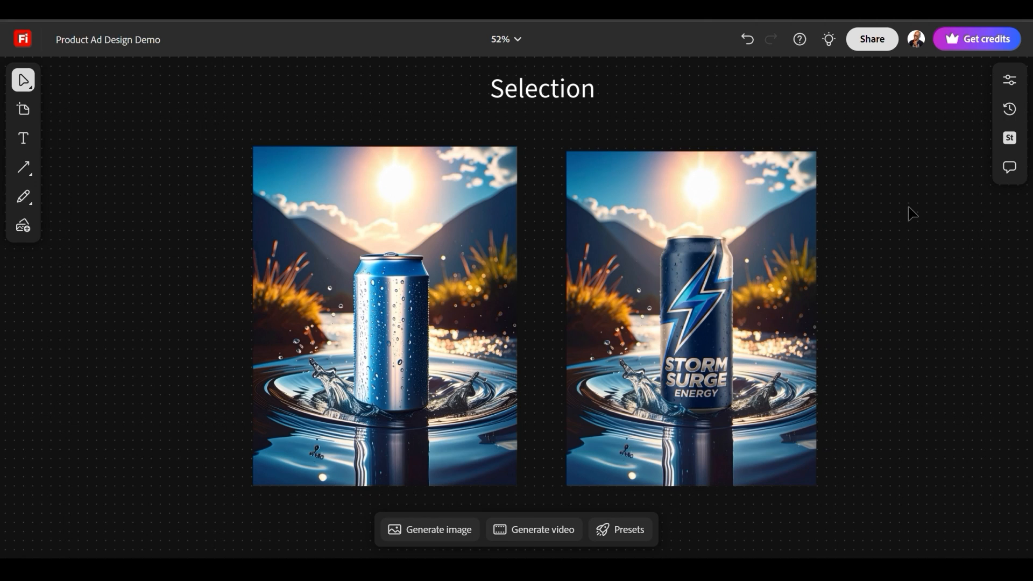
Clear the old image references for generation and use the Storm Surge can image in the Selection section instead
key("ctrl+minus")
key("ctrl+minus")
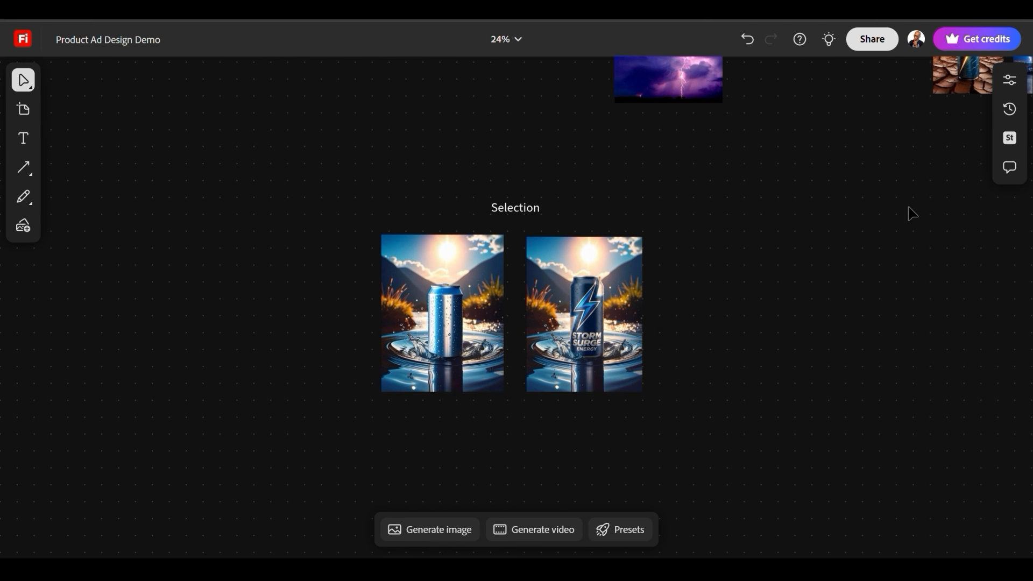
scroll(912, 214, "right", 1)
scroll(912, 214, "right", 5)
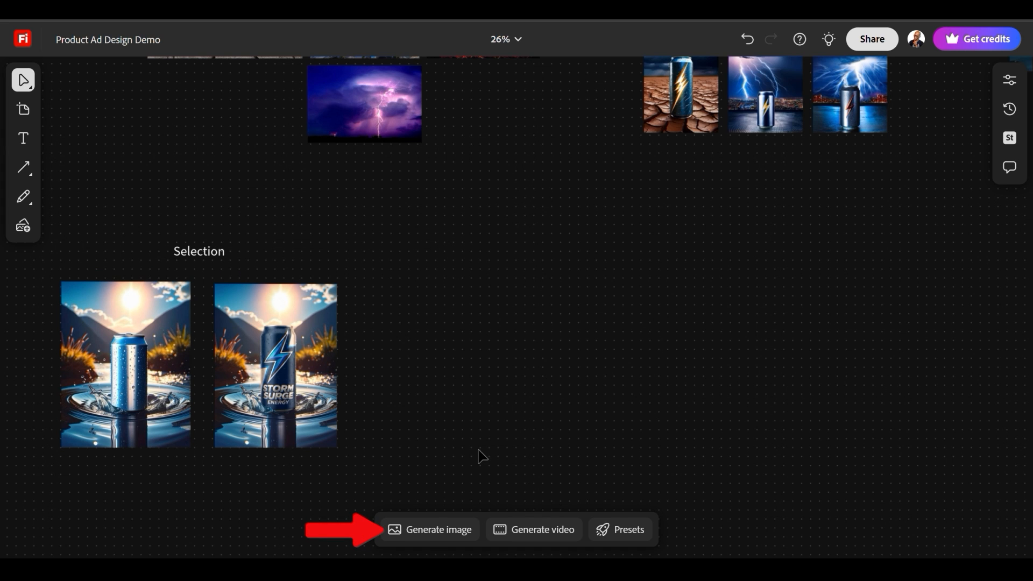
left_click(424, 533)
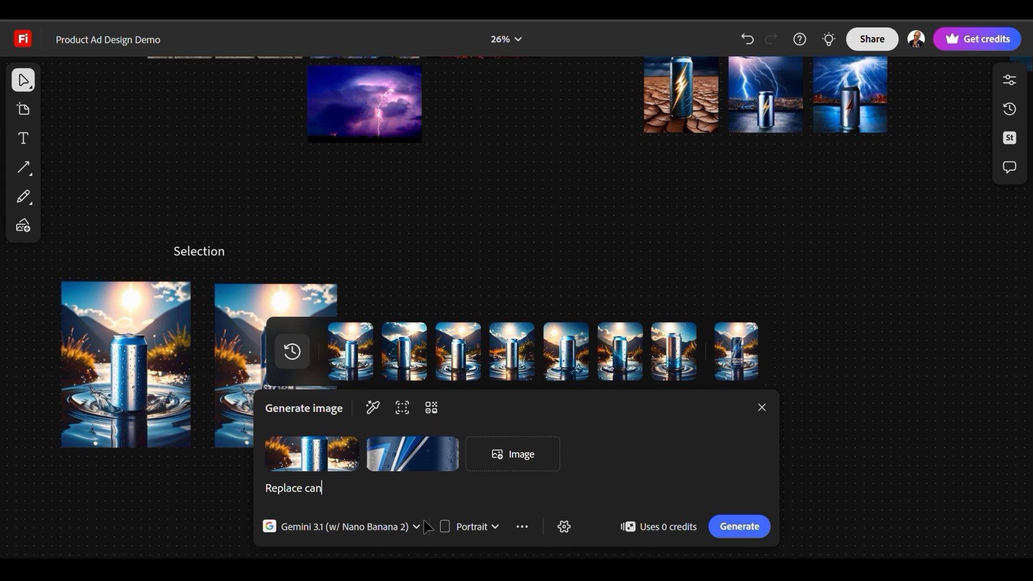
left_click(459, 435)
left_click(358, 437)
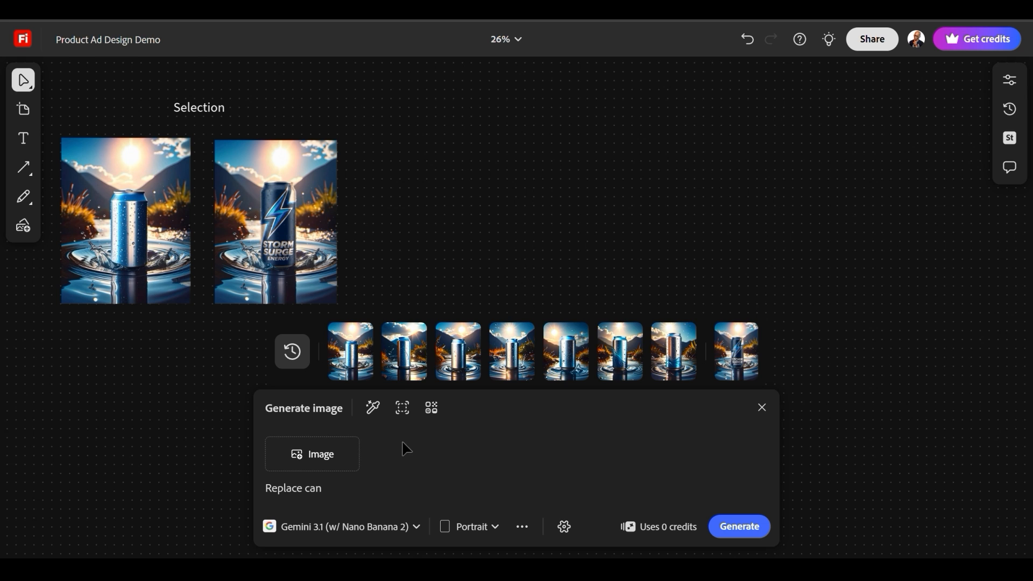
left_click(373, 407)
left_click(326, 242)
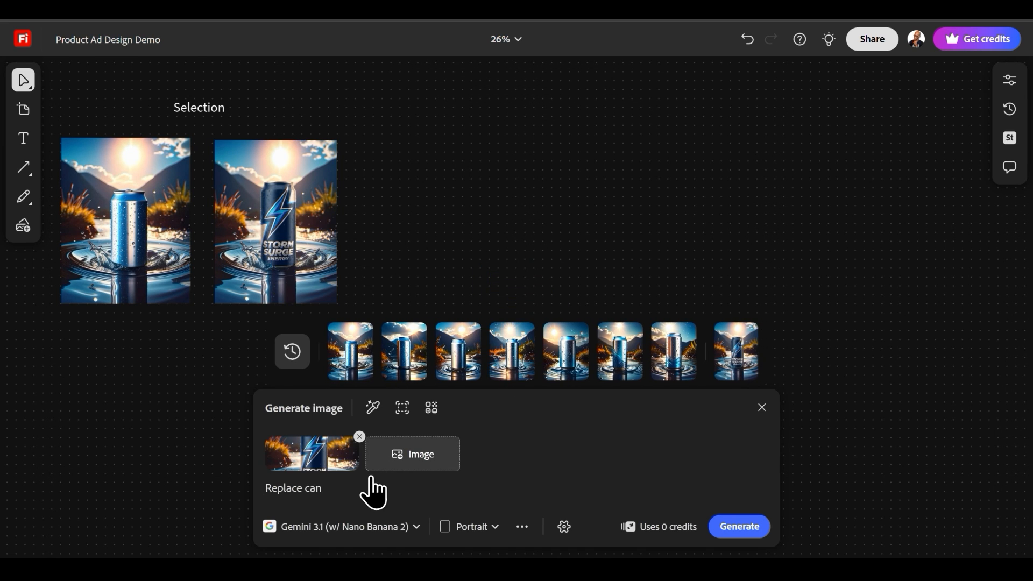
Replace the prompt with "Remove sun" and generate the edited image
triple_click(330, 490)
type("R")
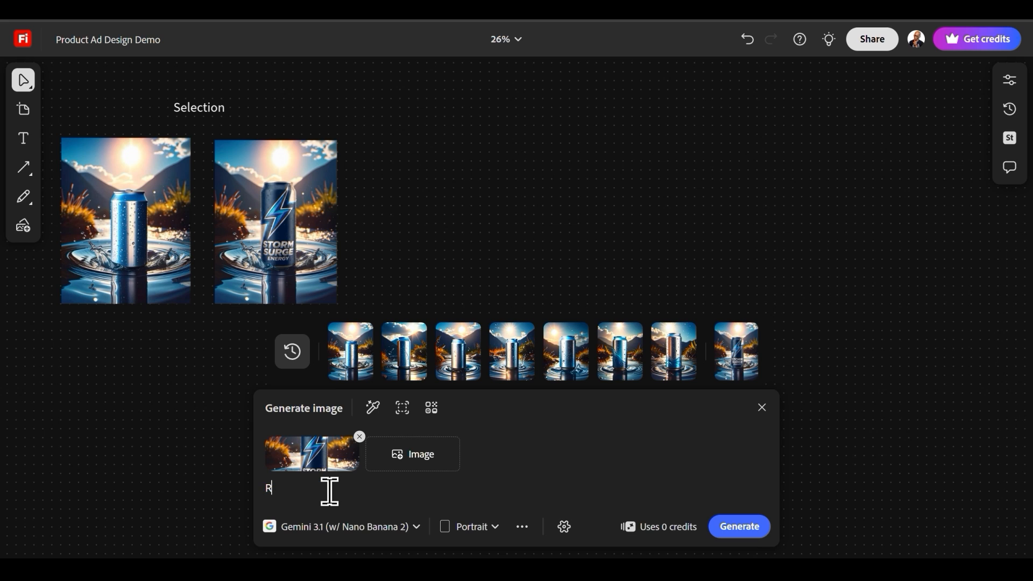
type("emove sun")
left_click(740, 538)
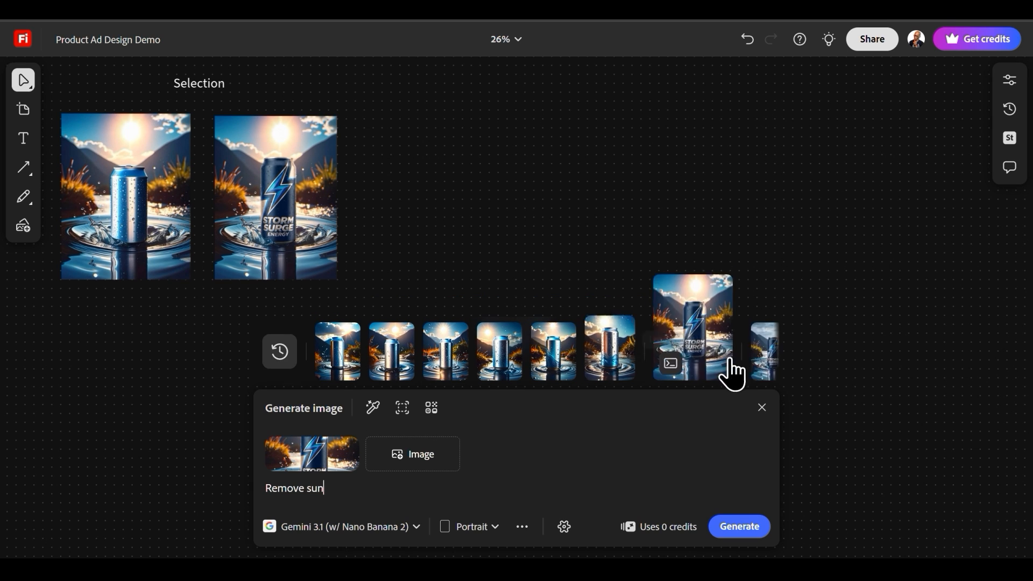
Place the sunless can image after an arrow beside the Selection images and center a "Revisions" label above it
left_click_drag(736, 360, 509, 171)
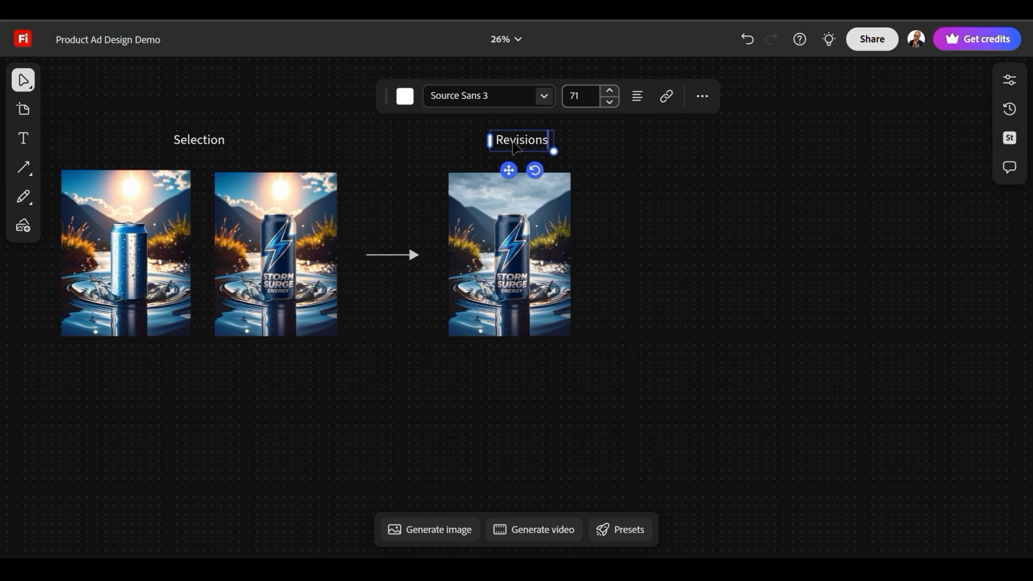
left_click_drag(509, 169, 497, 165)
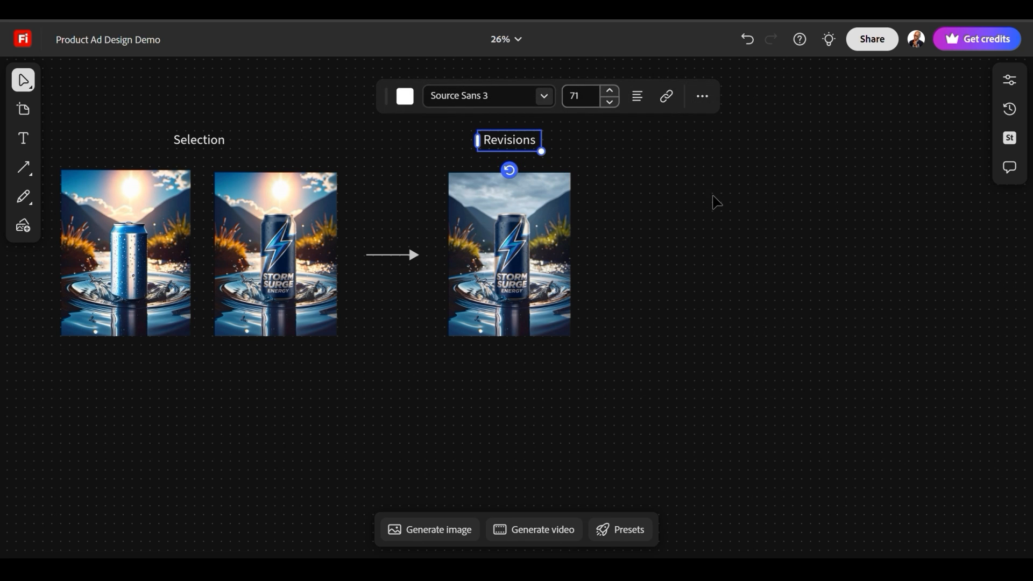
left_click(714, 206)
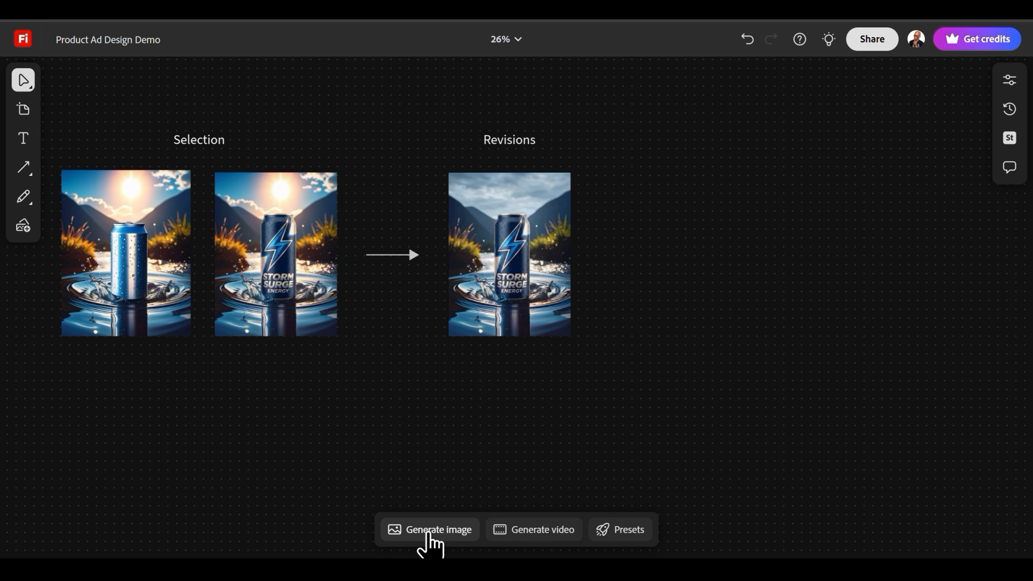
Swap the image reference for generation to the sunless can image in the Revisions section
left_click(427, 532)
left_click(359, 436)
left_click(372, 408)
left_click(515, 221)
left_click(579, 240)
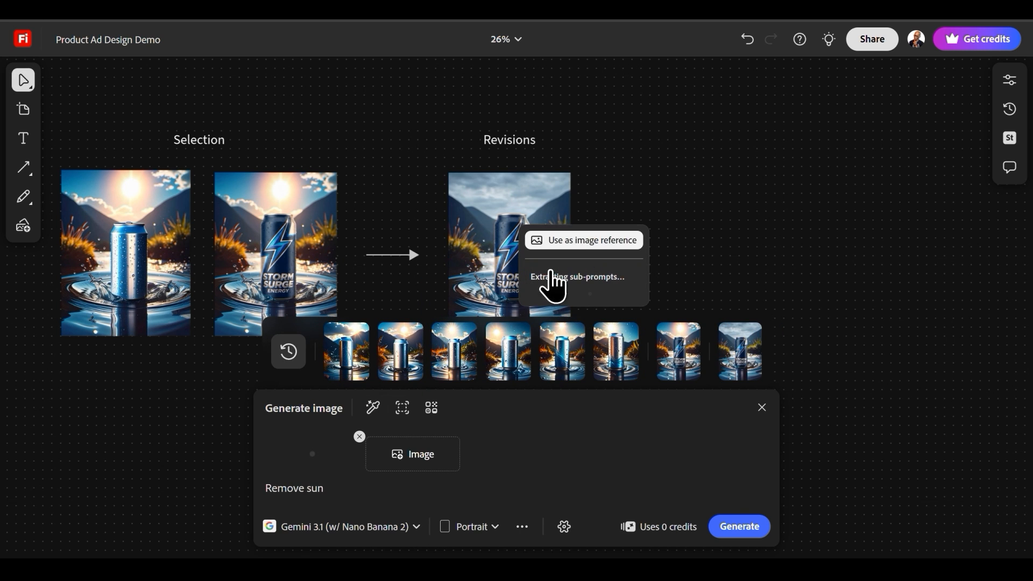
Generate an edited image with the prompt "Add realistic lighting strike in background"
triple_click(356, 490)
type("Add realistic lighting strike")
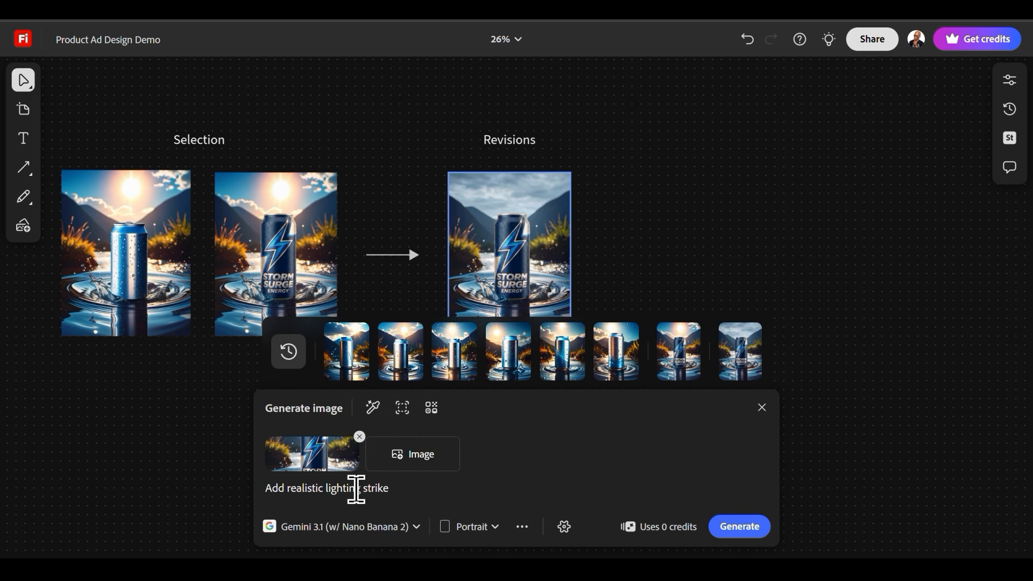
type(" in background")
key("Return")
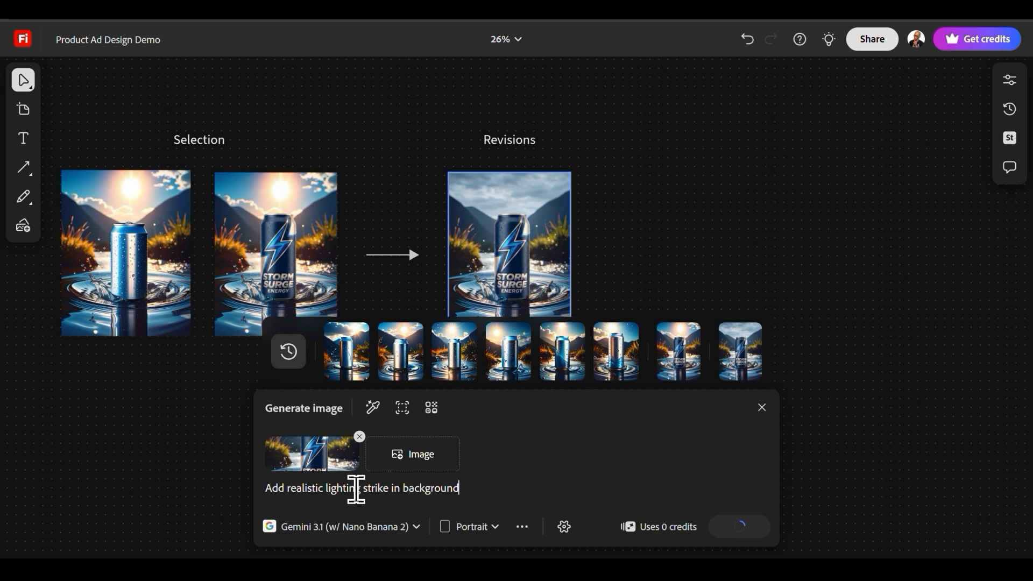
left_click(746, 532)
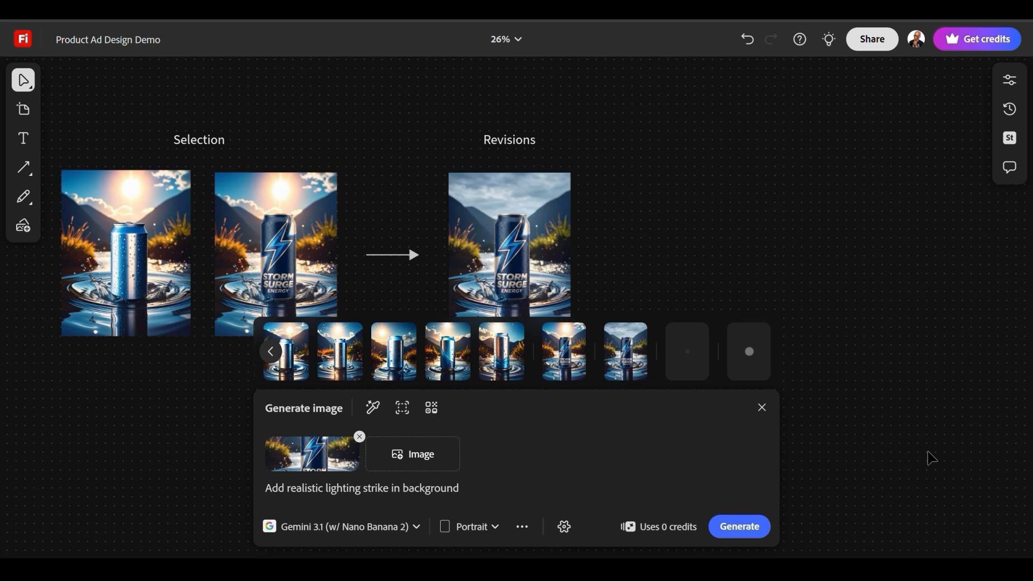
Place the lightning can image beside the first revision and shrink it to the same size
left_click_drag(757, 355, 592, 133)
left_click(801, 257)
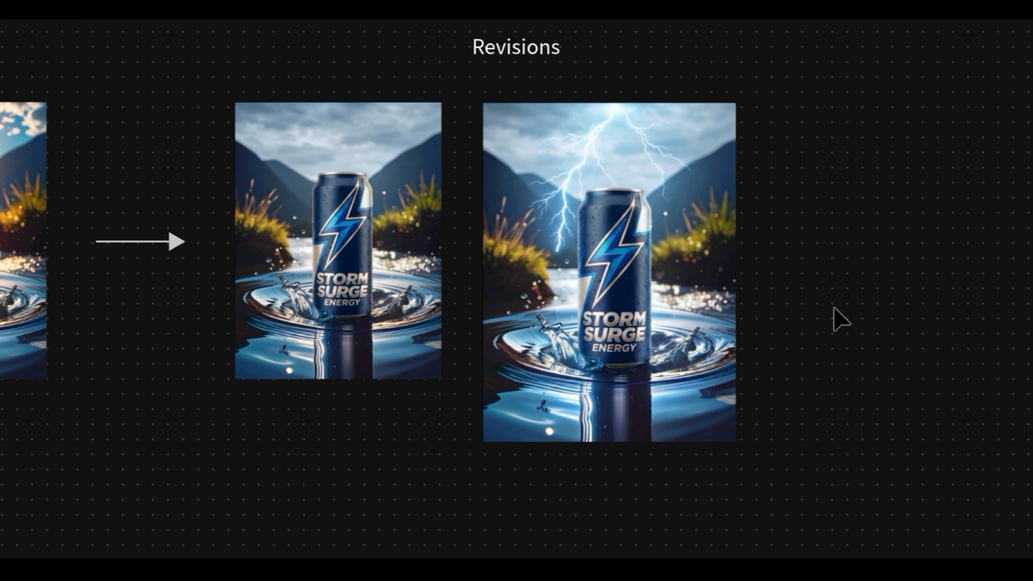
left_click(722, 340)
left_click_drag(735, 442, 712, 379)
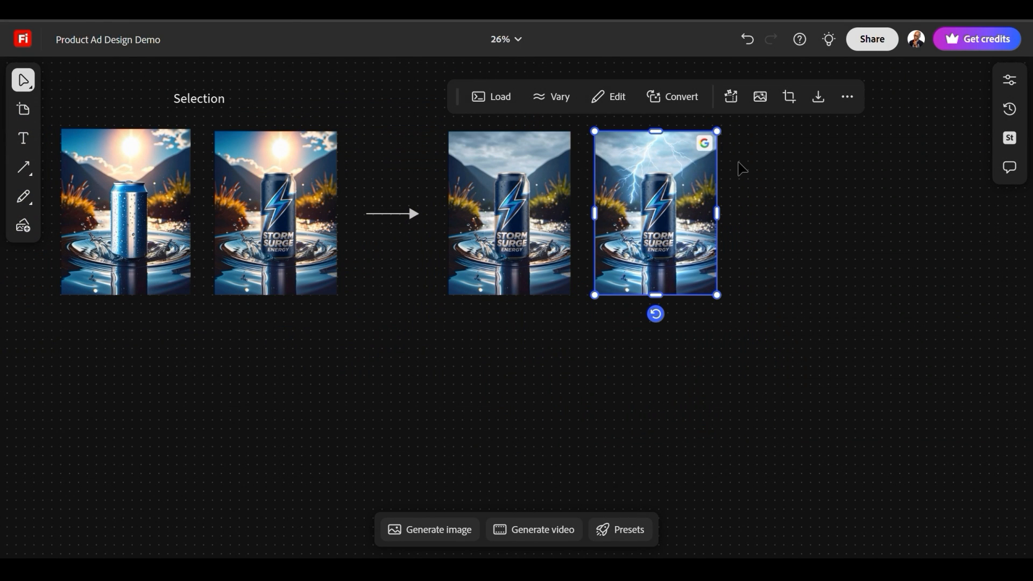
Enlarge the lightning can copy beyond the Revisions section and center the "Final Image" label above it
key("shift+1")
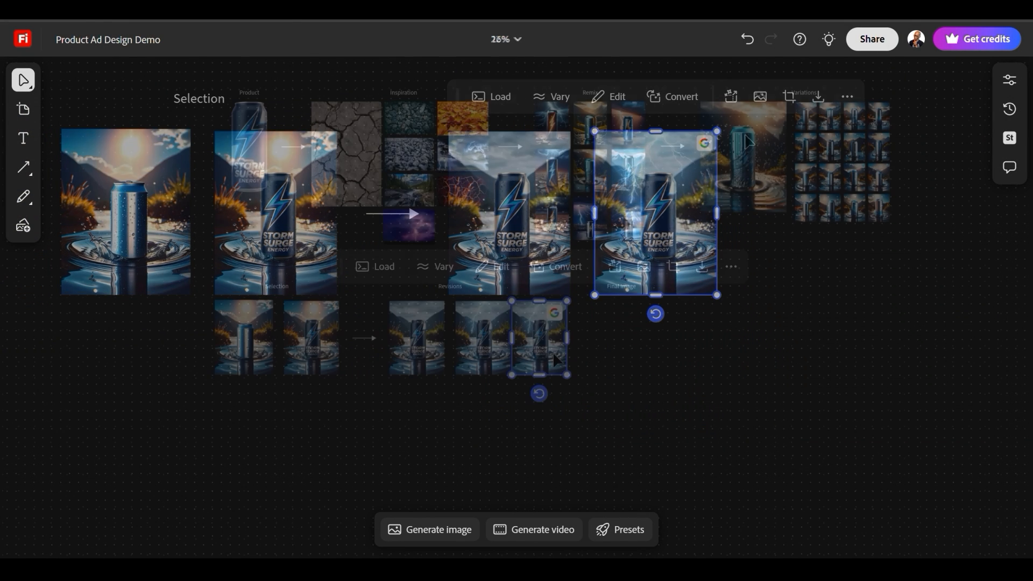
left_click_drag(645, 381, 752, 488)
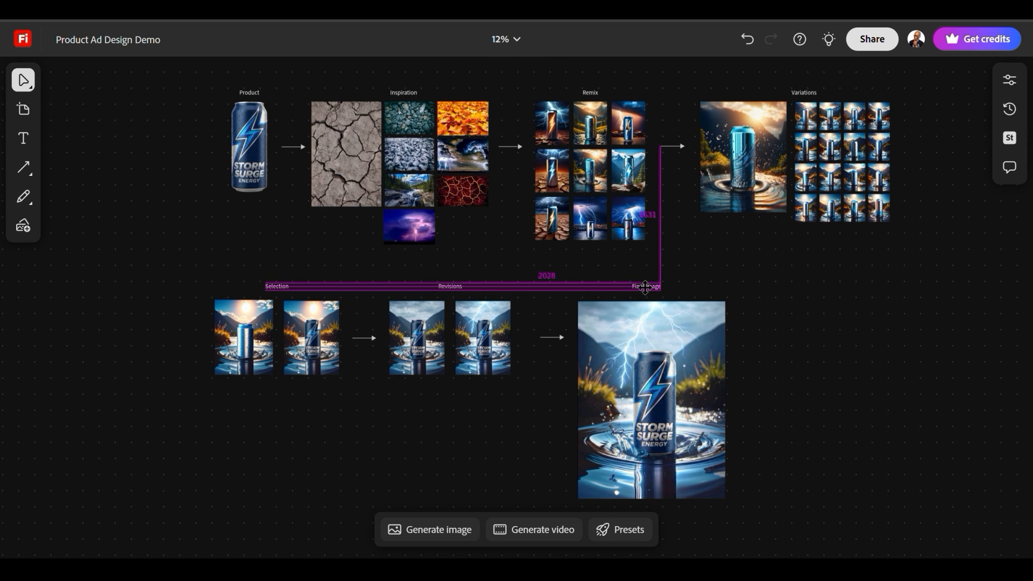
left_click_drag(645, 288, 650, 288)
left_click(841, 321)
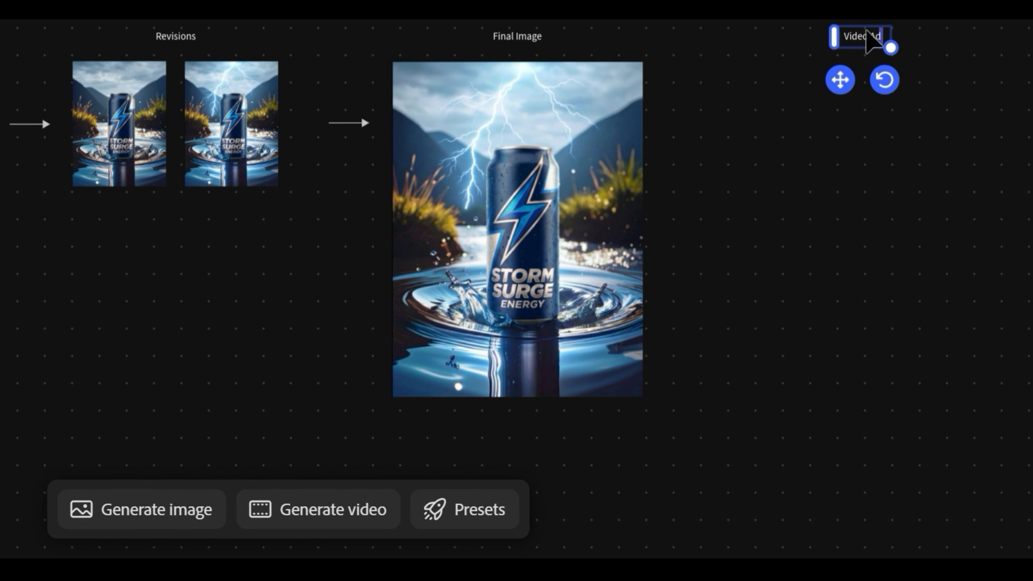
Start a video generation and sample the lightning can picture under "Final Image" as its first frame
left_click(1004, 128)
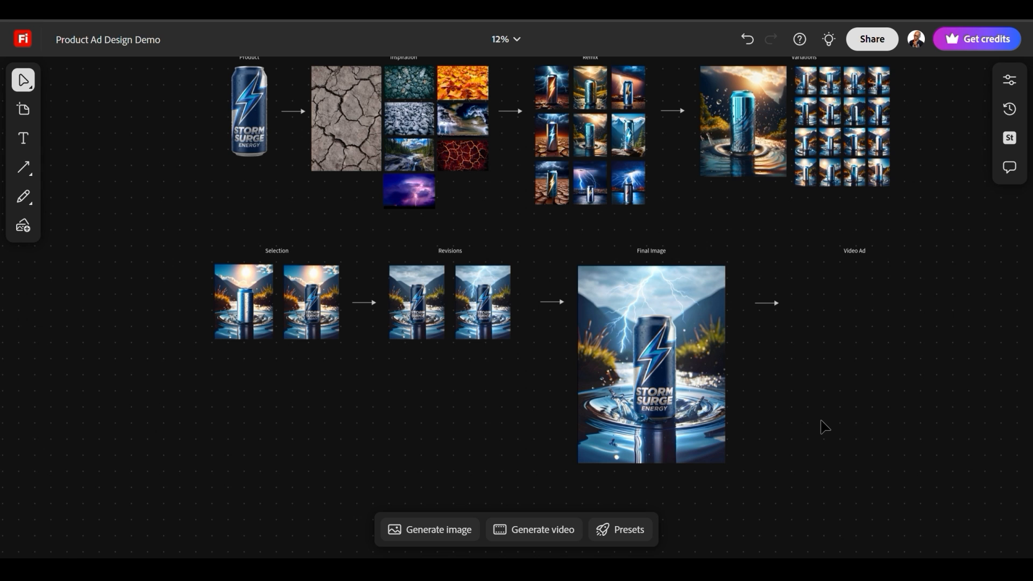
left_click(533, 539)
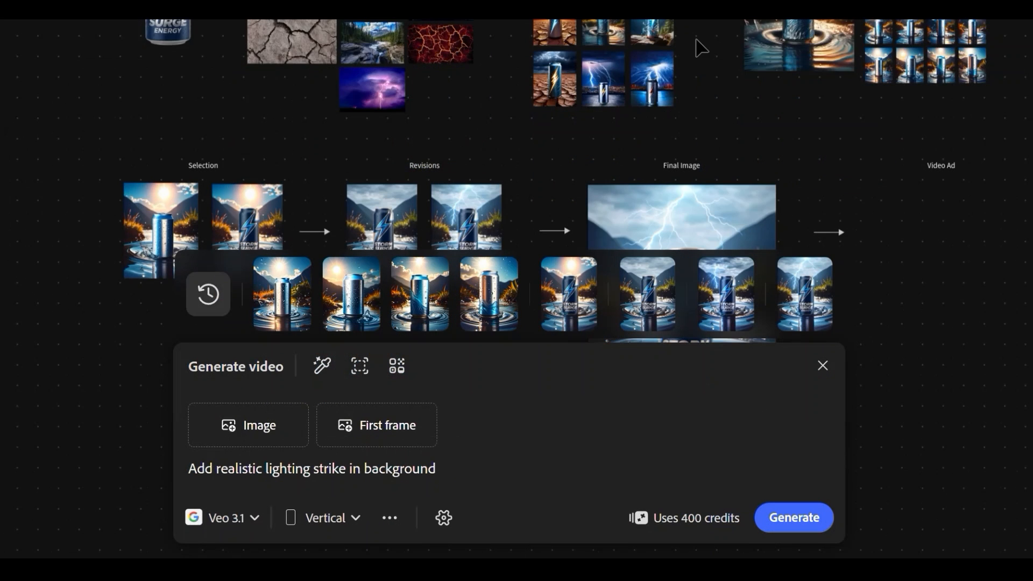
scroll(661, 158, "down", 3)
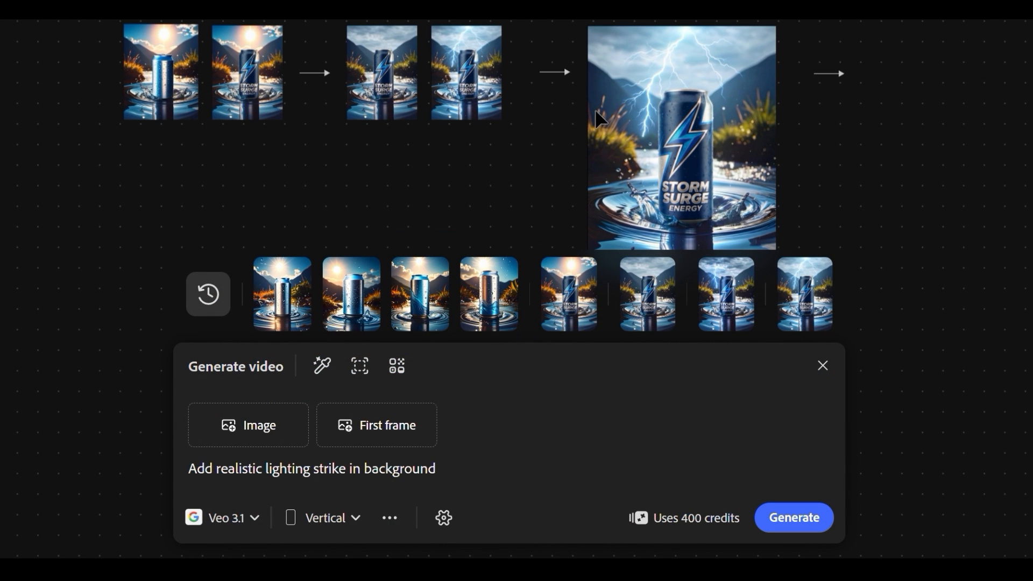
left_click(323, 367)
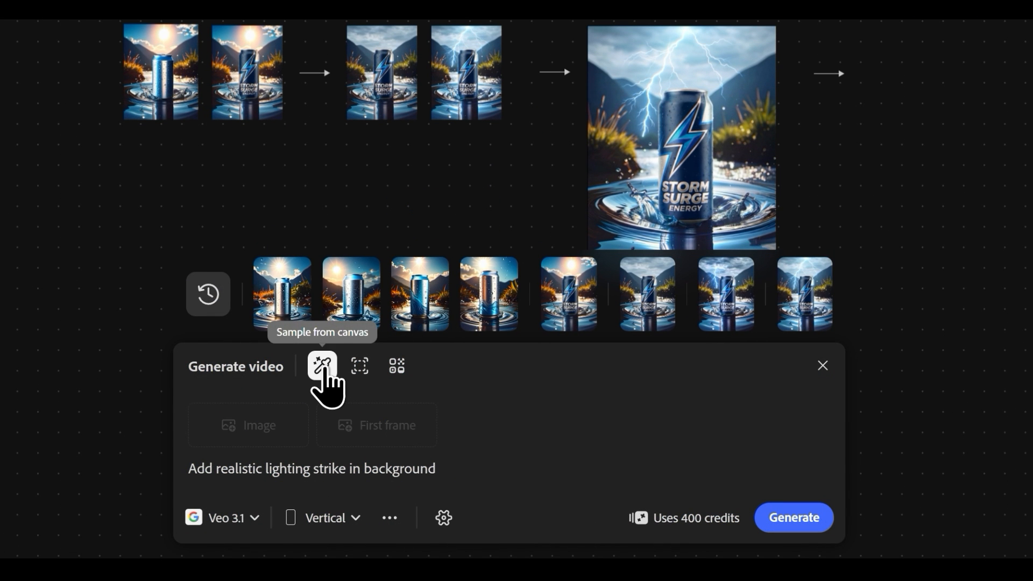
left_click(650, 152)
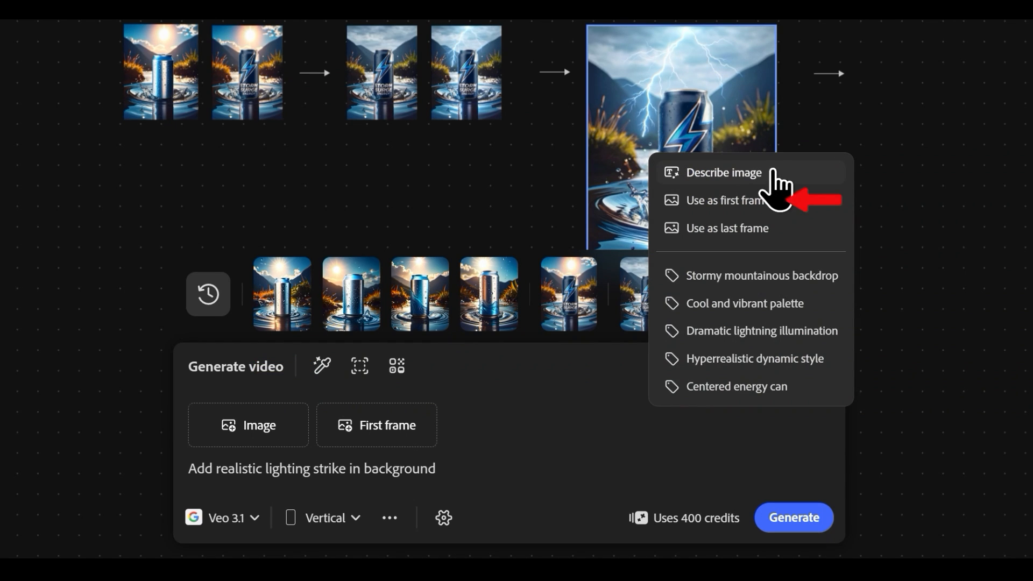
left_click(743, 201)
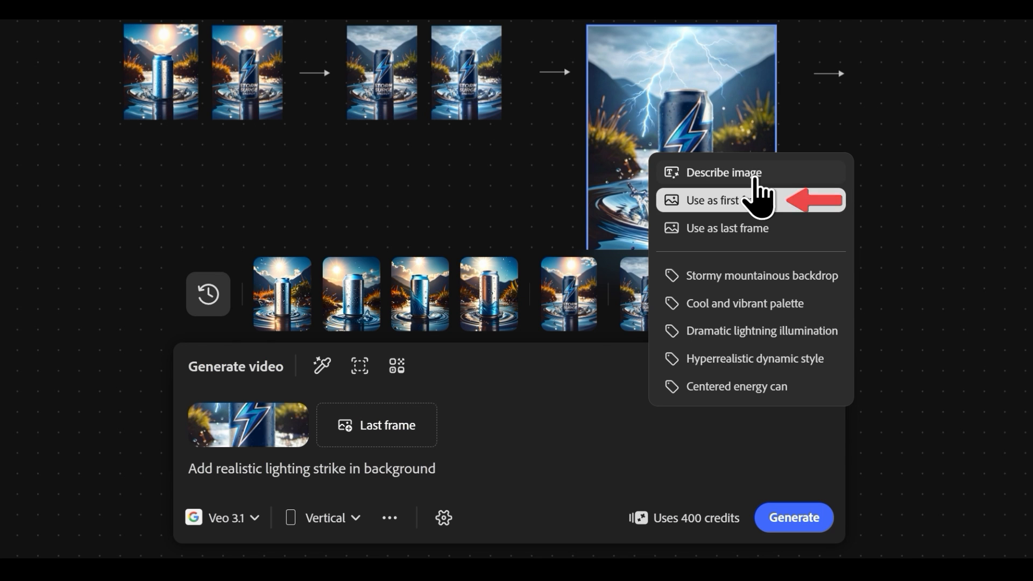
left_click(474, 441)
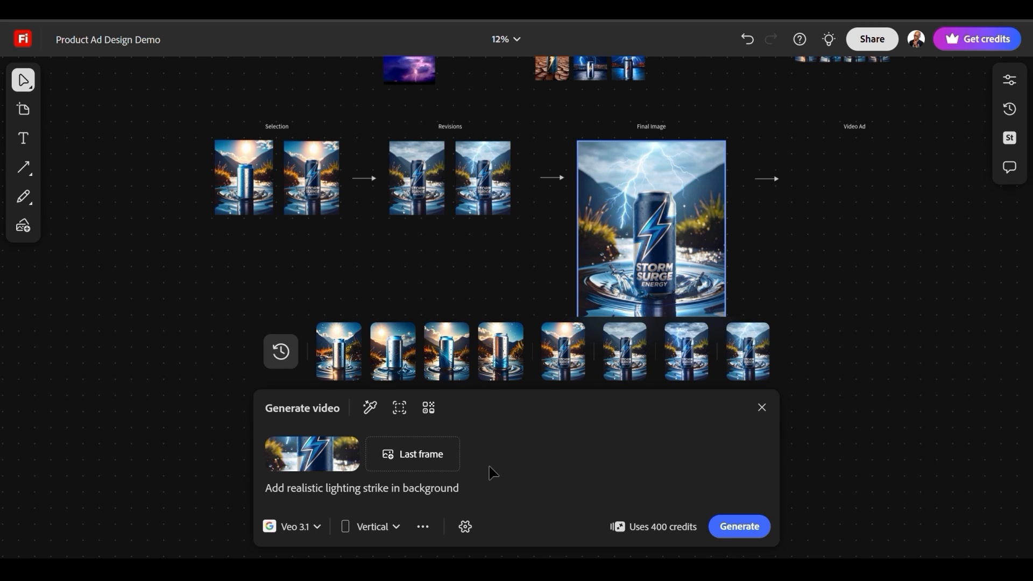
Generate a vertical Veo 3.1 video with the prompt "Camera performs a breathtaking dolly-in"
triple_click(419, 491)
type("c")
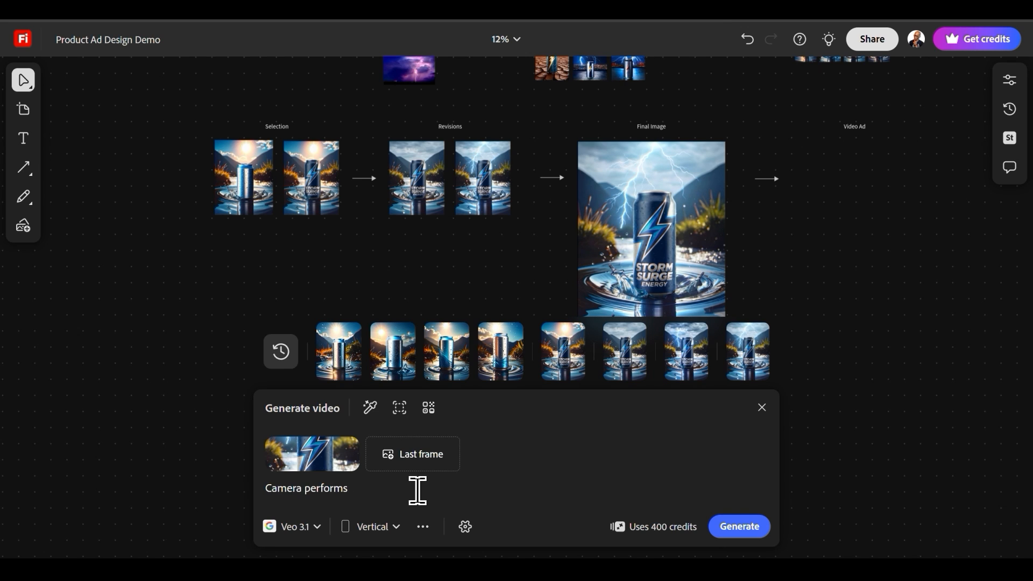
type(" a breathtaking dolly-in")
left_click(761, 536)
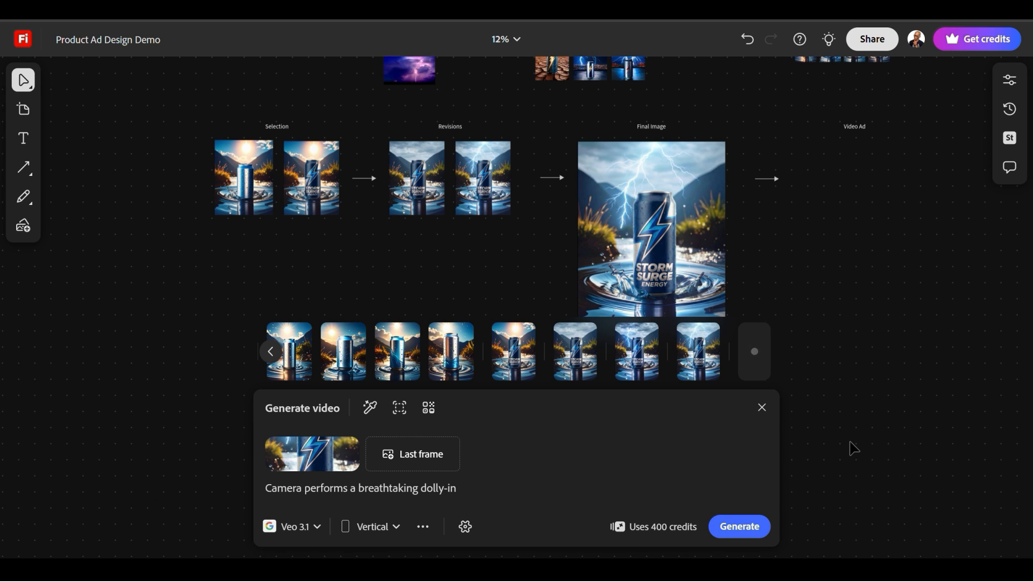
Place the generated video in the Video Ad section, enlarge it, and center the "Video Ad" label above it
left_click_drag(759, 371, 805, 141)
left_click_drag(854, 228, 942, 380)
left_click_drag(859, 133, 876, 130)
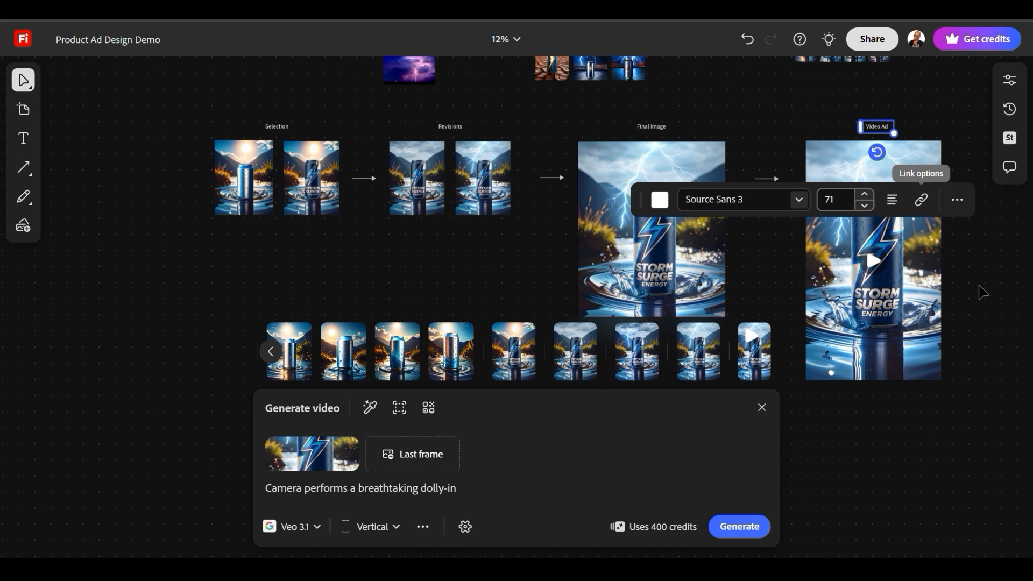
left_click(979, 310)
Play the dolly-in video ad and review the whole Energy Drink Ad board from product to final video
scroll(980, 309, "right", 5)
scroll(979, 310, "up", 4)
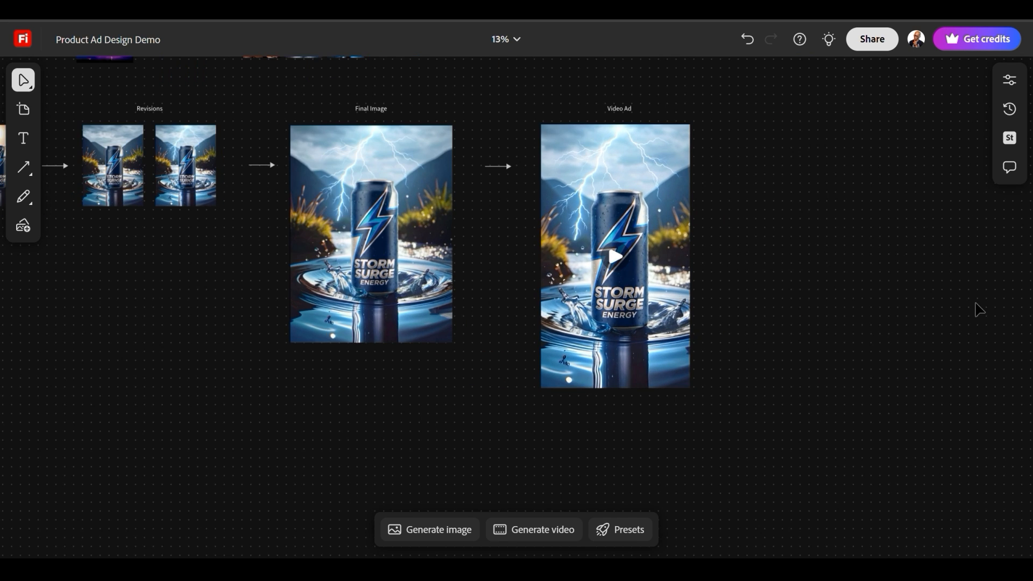
scroll(979, 310, "up", 2)
scroll(979, 310, "down", 2)
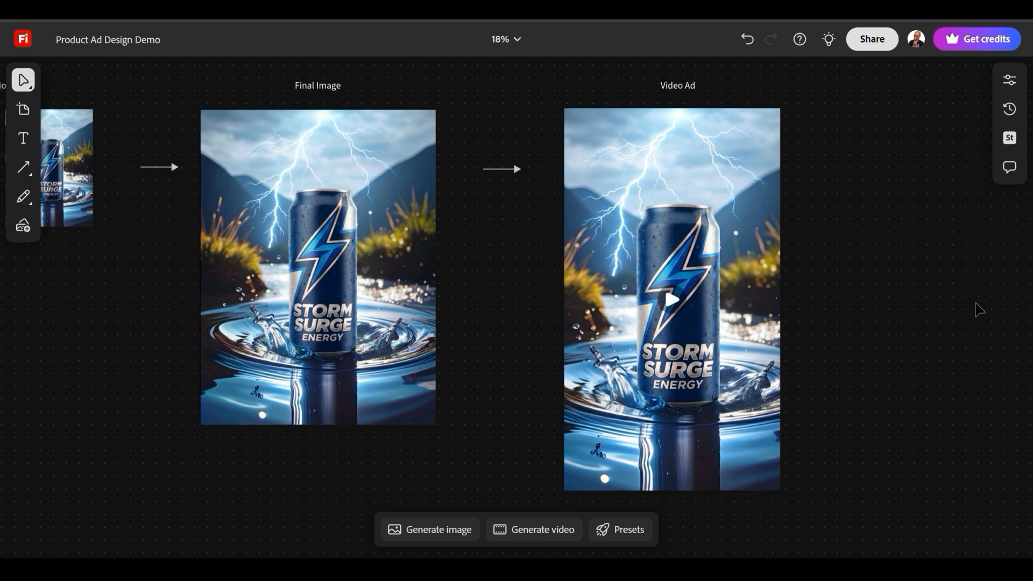
left_click(672, 300)
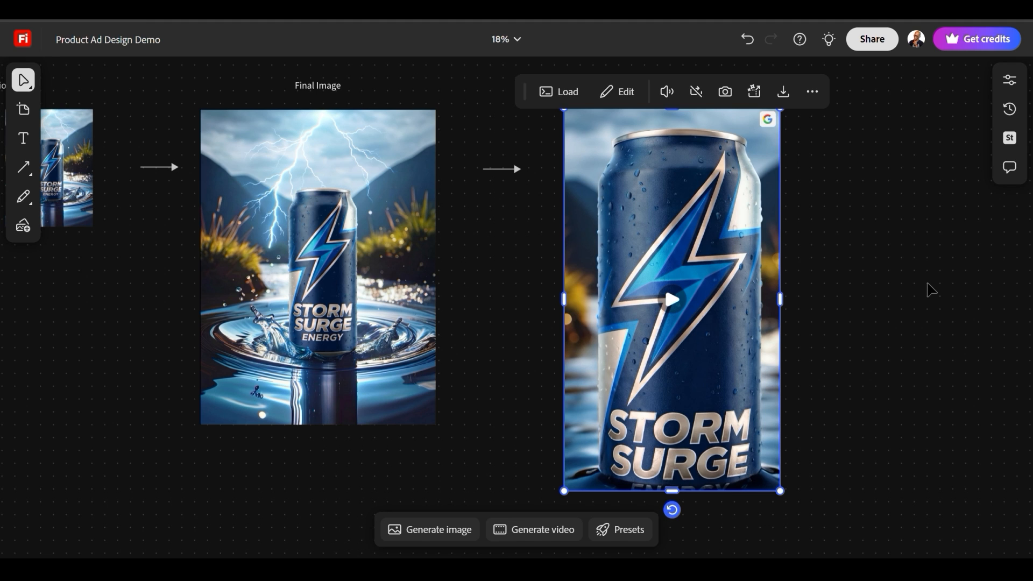
left_click(931, 290)
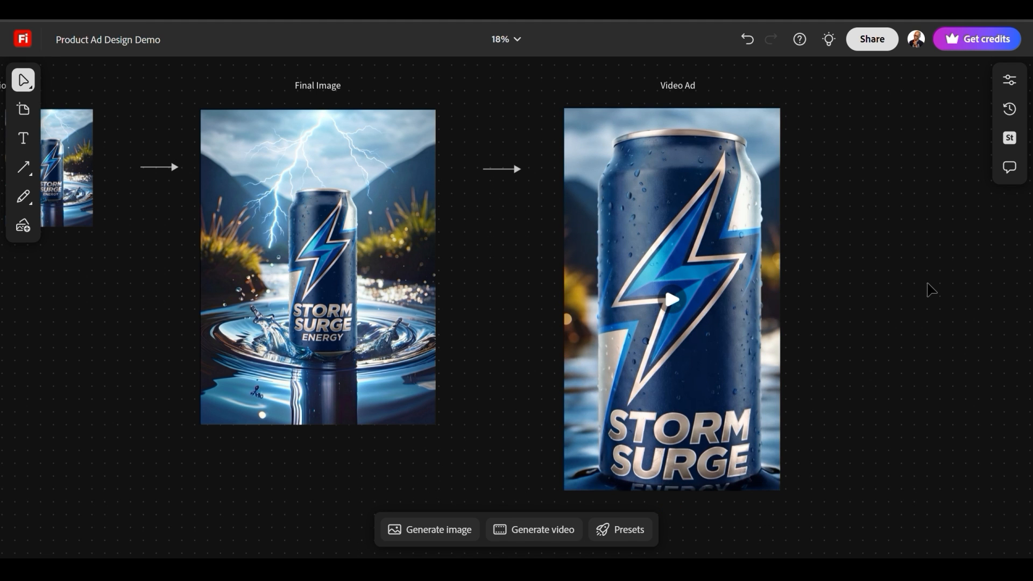
scroll(932, 290, "down", 5)
scroll(931, 290, "up", 2)
scroll(931, 290, "right", 2)
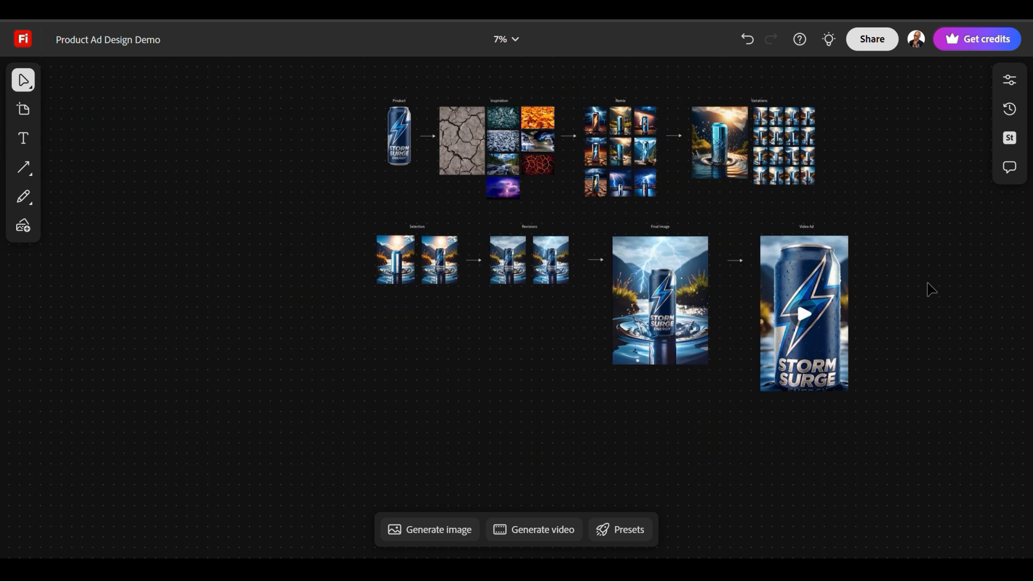
scroll(932, 290, "up", 3)
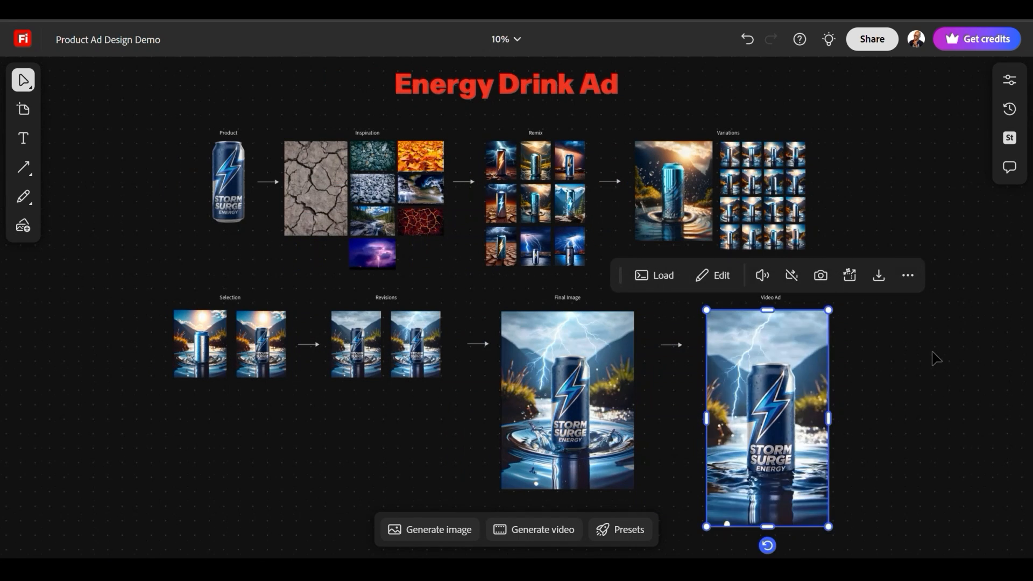
left_click(935, 358)
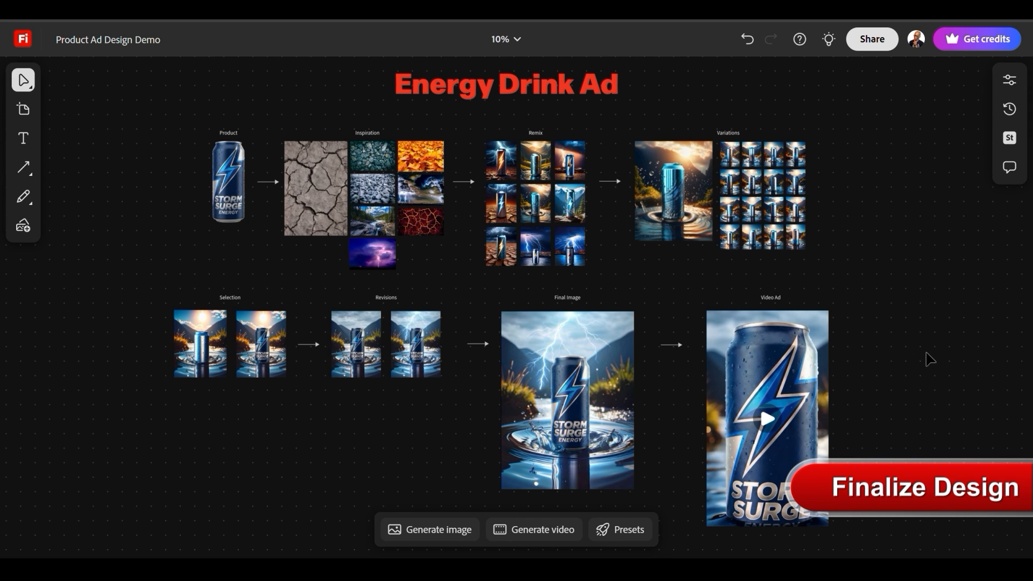
Open the lightning can image from the Final Image section in Adobe Express
left_click(569, 395)
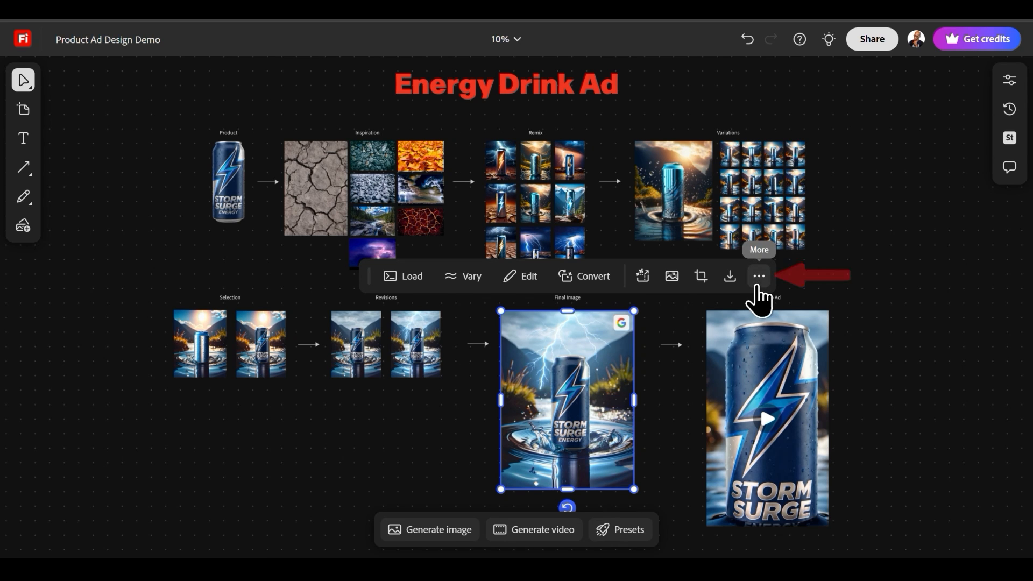
left_click(758, 285)
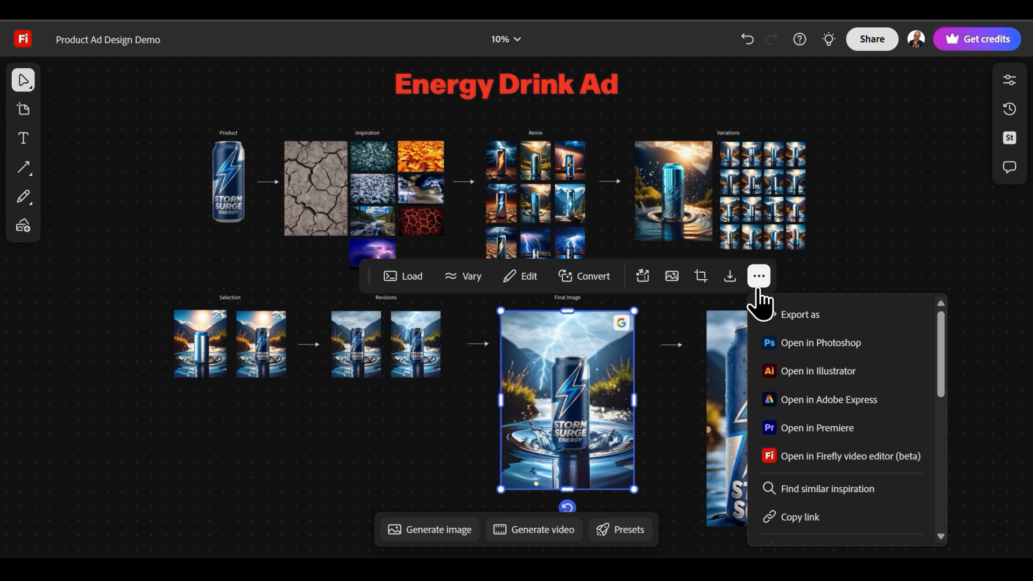
left_click(829, 409)
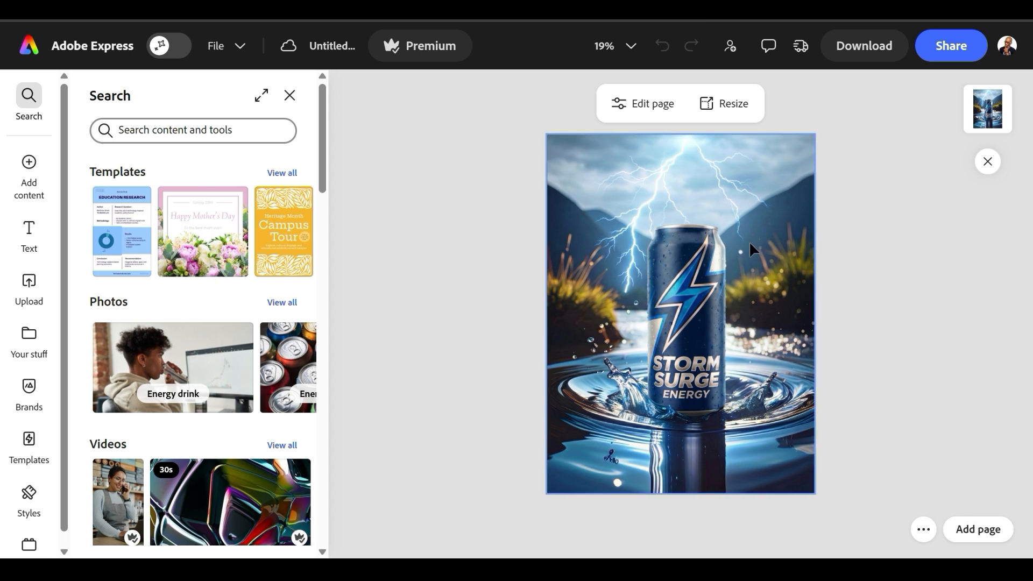
Try several Photoshop filters on the can image and apply the first one in the Vibrant group
left_click(713, 250)
left_click(179, 127)
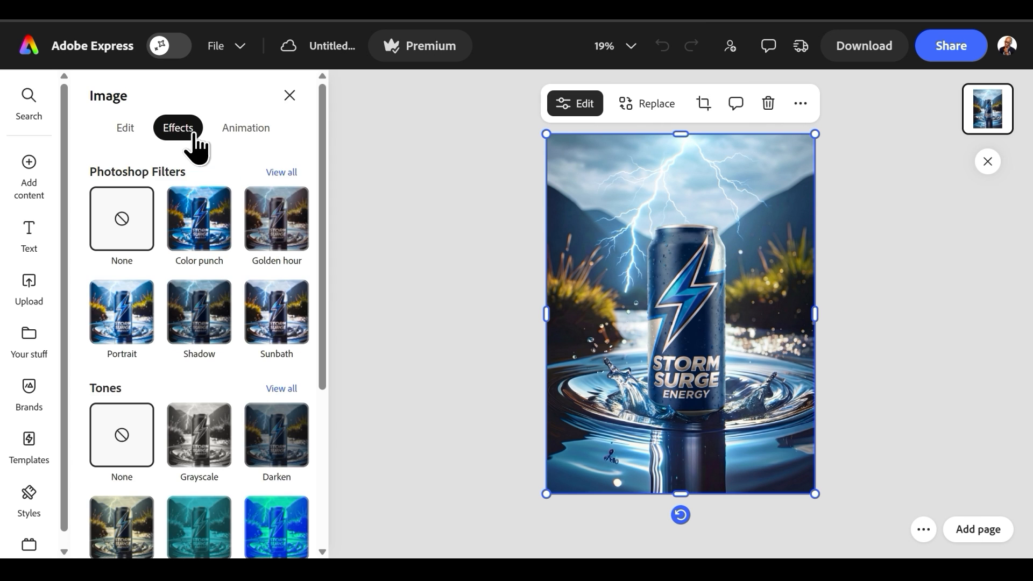
left_click(280, 173)
left_click(183, 414)
left_click(273, 539)
left_click(142, 221)
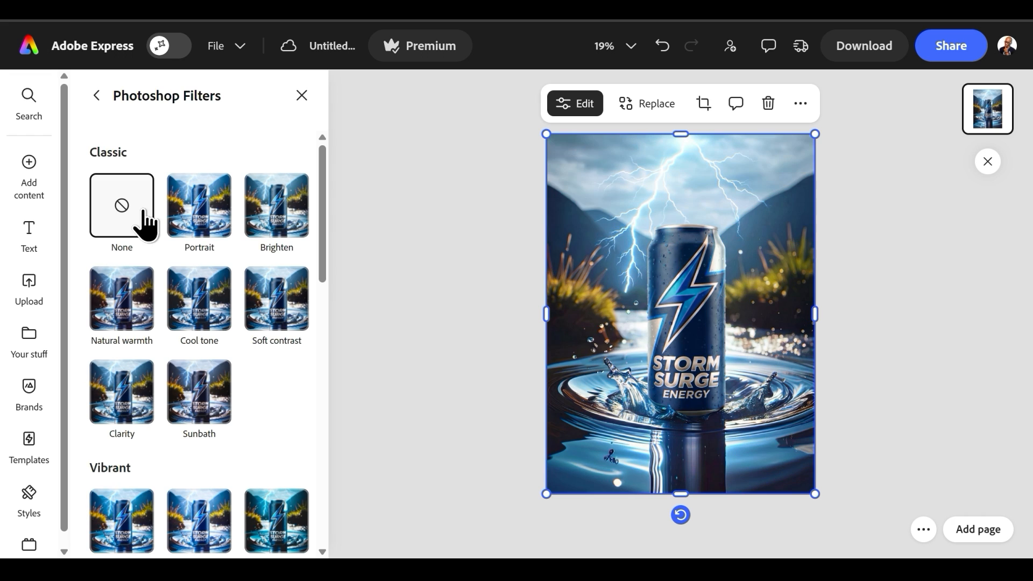
left_click(122, 515)
Add the title "POWER UP." and center it in the sky above the can
left_click(29, 235)
left_click(179, 245)
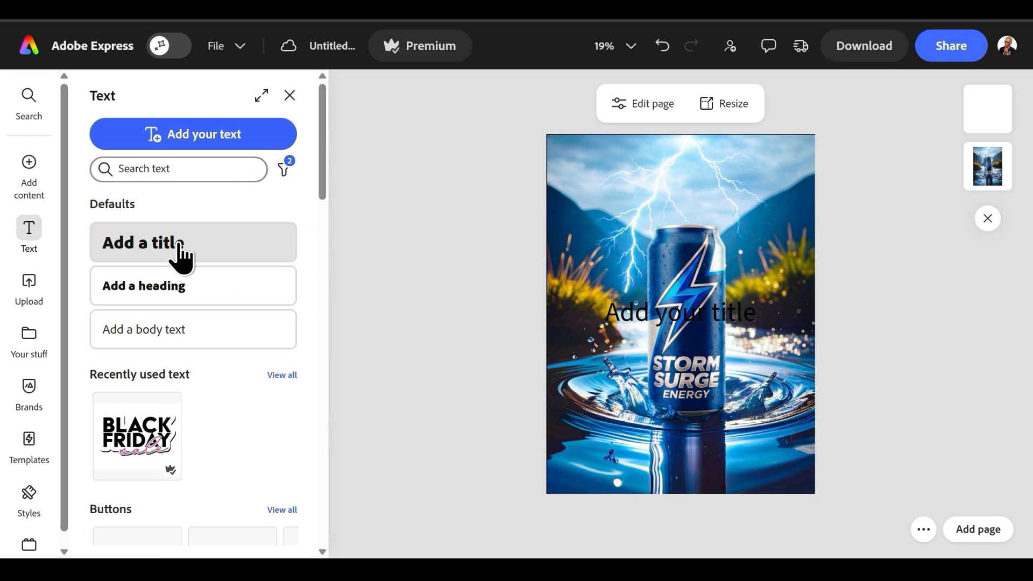
type("P")
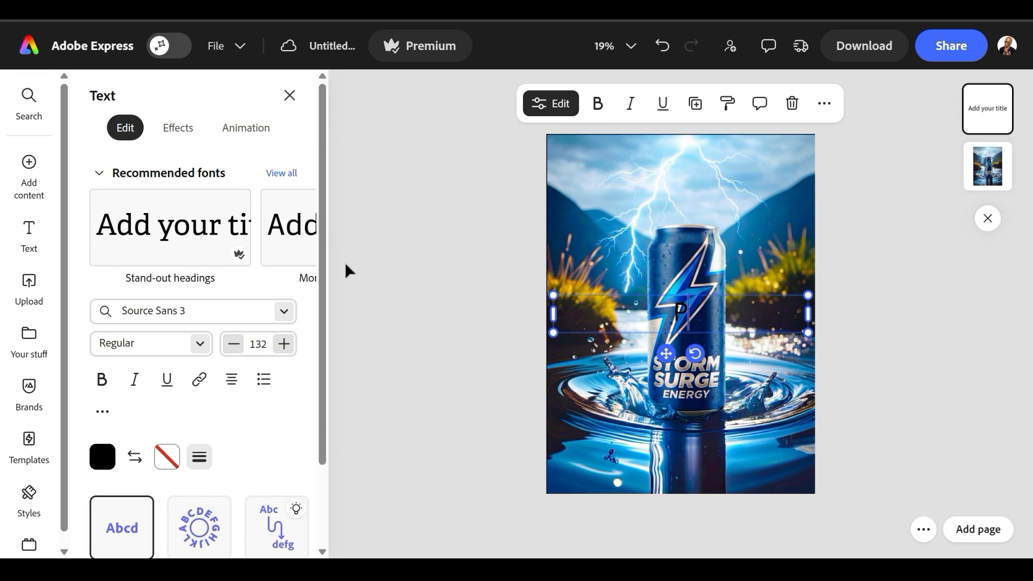
type("OWER UP.")
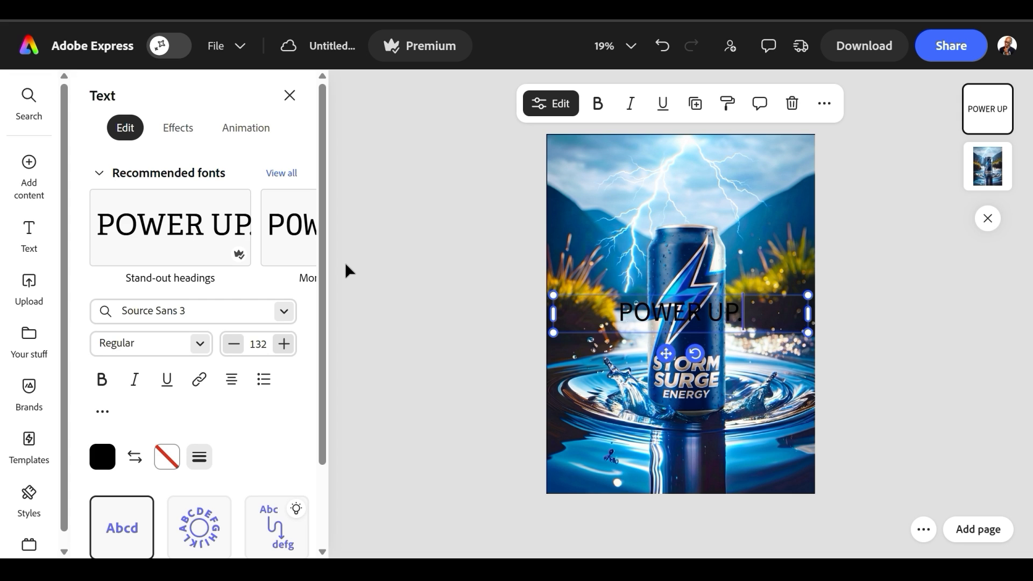
left_click_drag(665, 353, 669, 216)
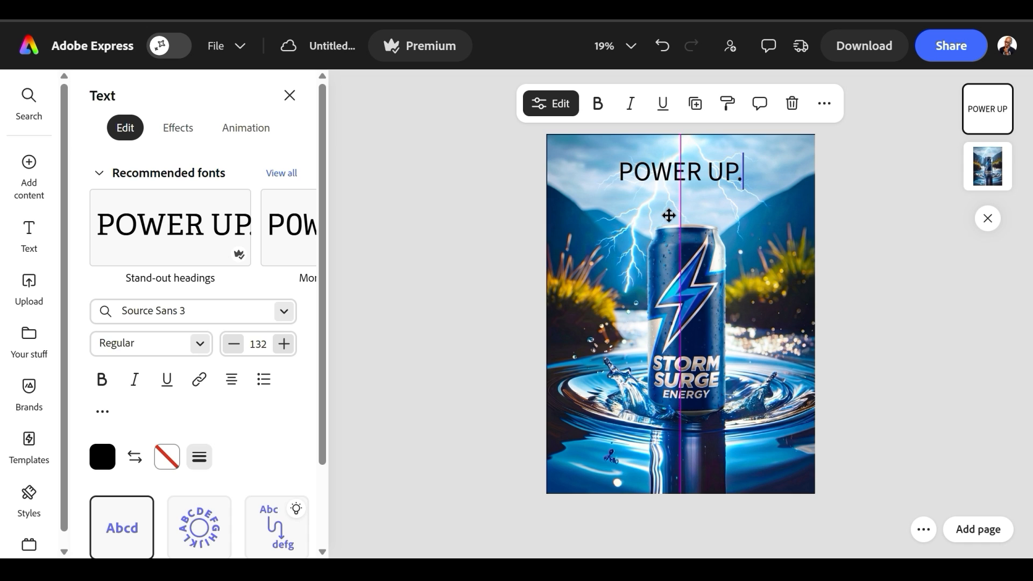
Make the title white and bold, give it the Glow effect, and enlarge it to nearly the image's width
left_click(102, 456)
left_click(154, 351)
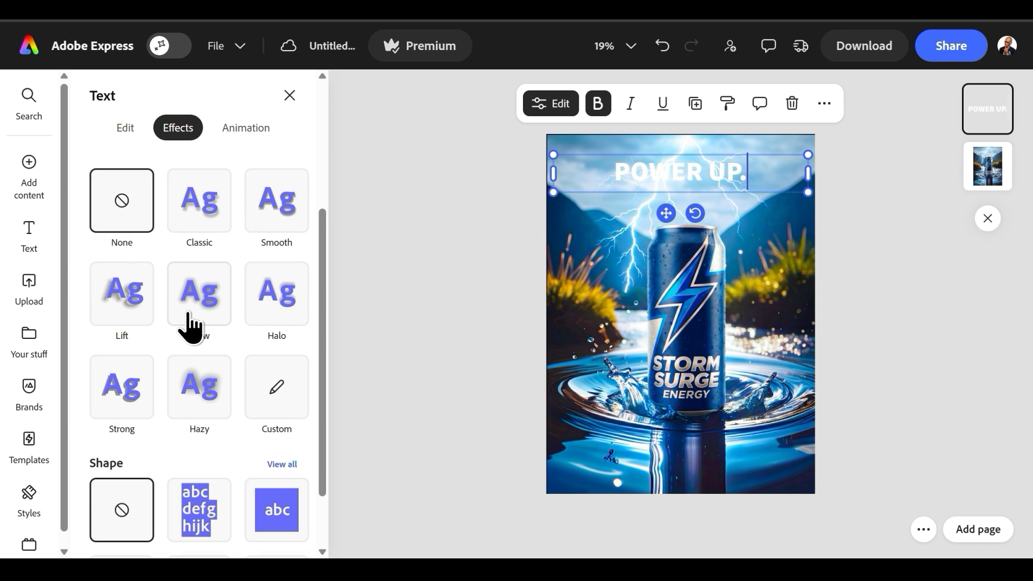
left_click(188, 313)
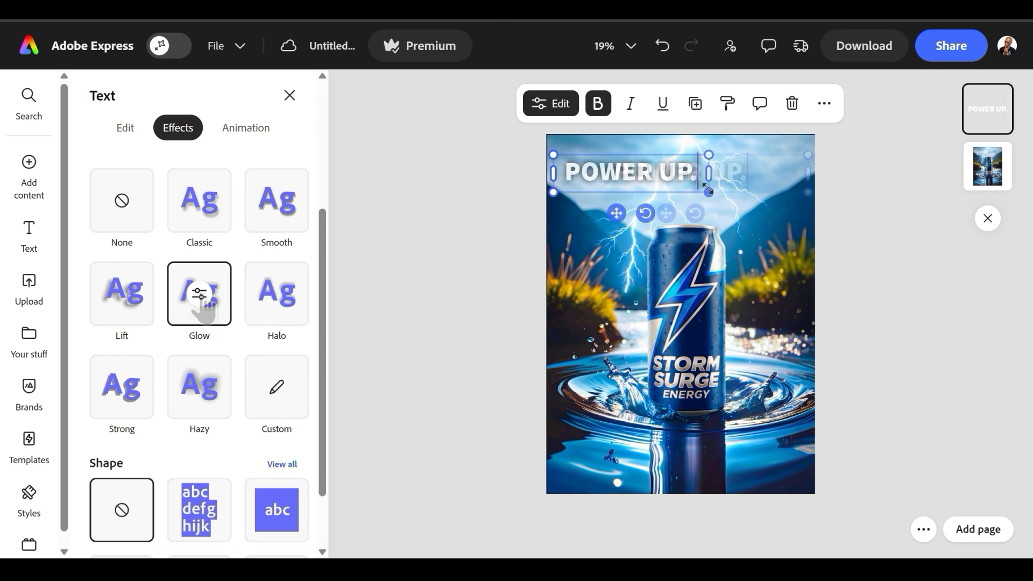
left_click_drag(709, 191, 779, 246)
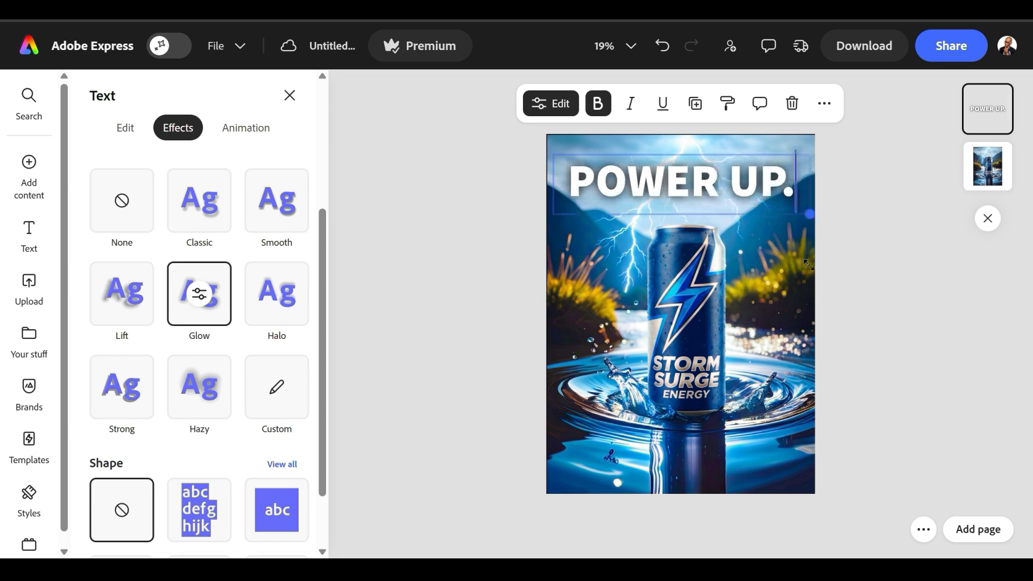
left_click(848, 269)
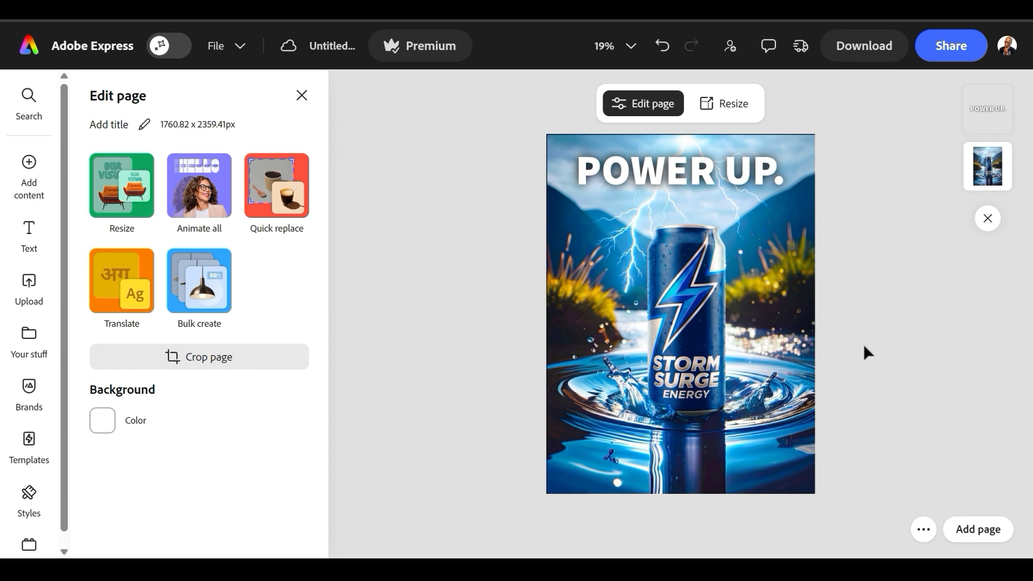
Download the finished ad design as a PNG at size 1
left_click(866, 49)
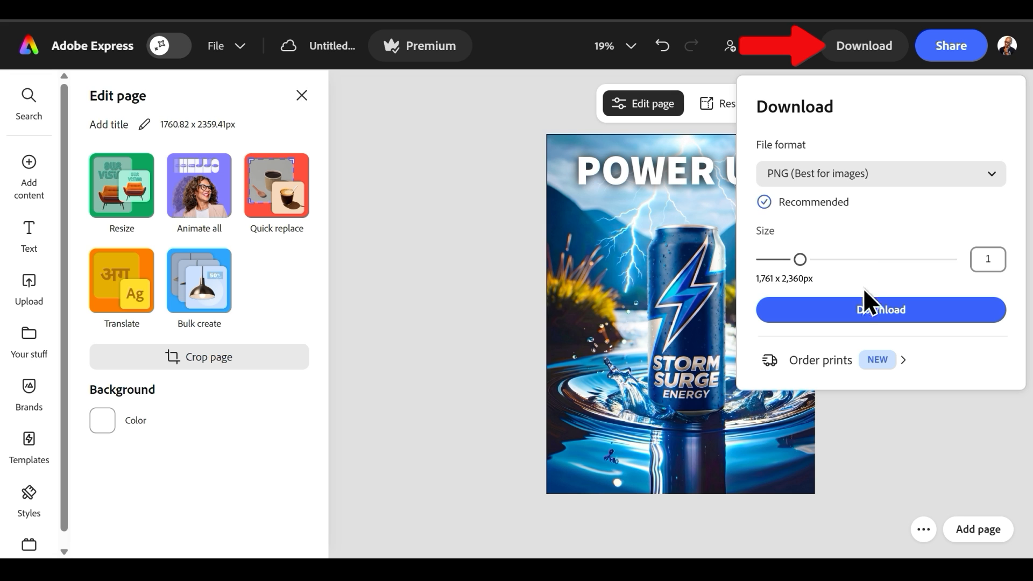
left_click(863, 299)
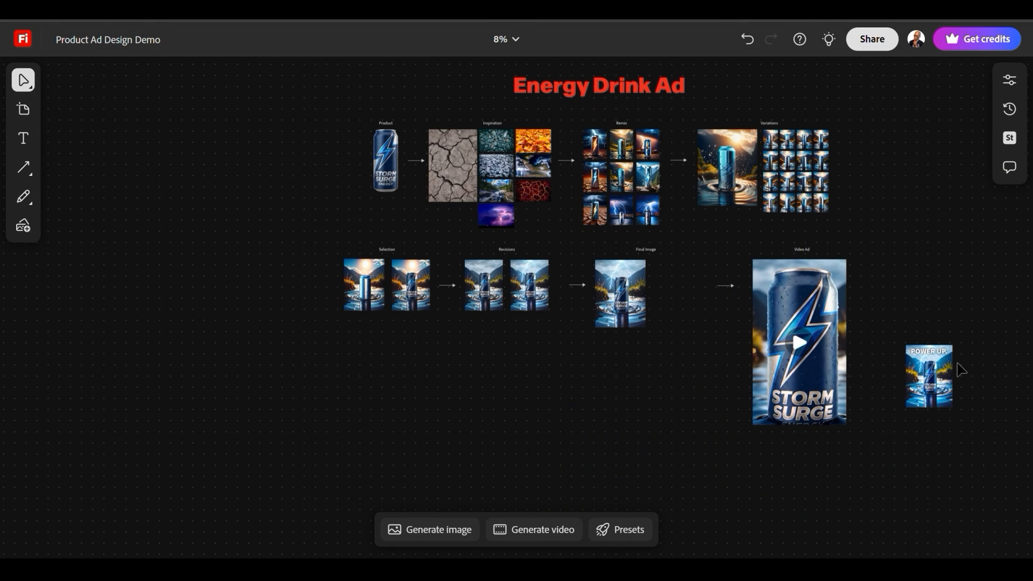
Switch back to the Firefly board, place the "POWER UP." image under the "Final Image" label, and enlarge it
left_click_drag(931, 376, 705, 486)
left_click_drag(658, 398, 655, 318)
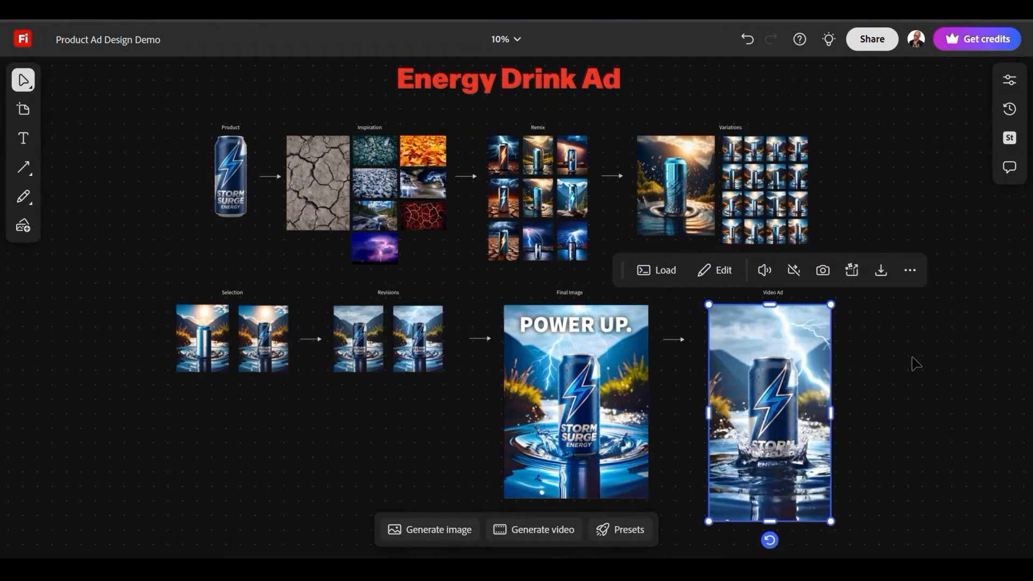
left_click(915, 363)
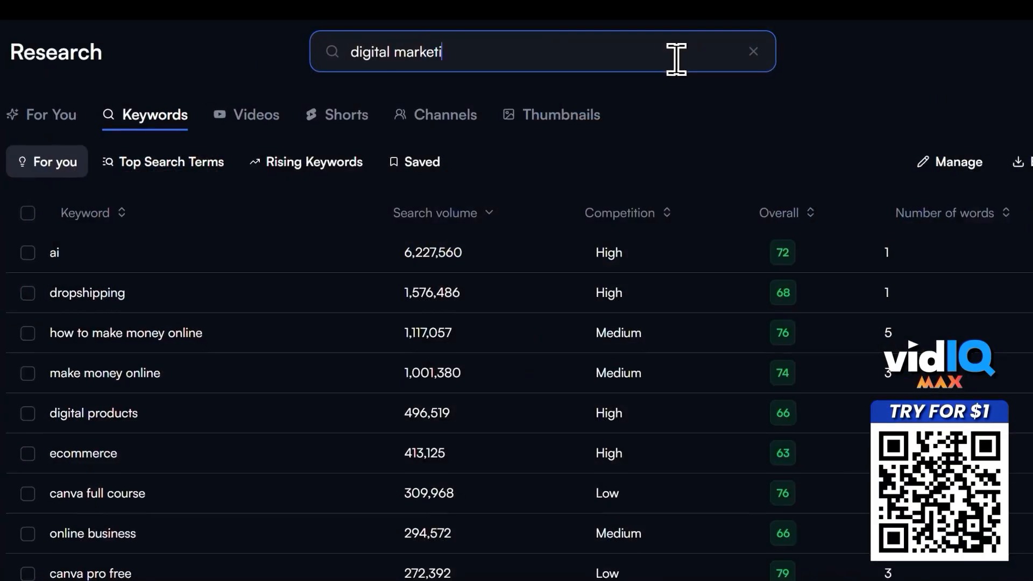
Switch to vidIQ, search keyword research for "digital marketing", and look through the related keywords
type("ng")
key("Return")
scroll(1017, 150, "down", 10)
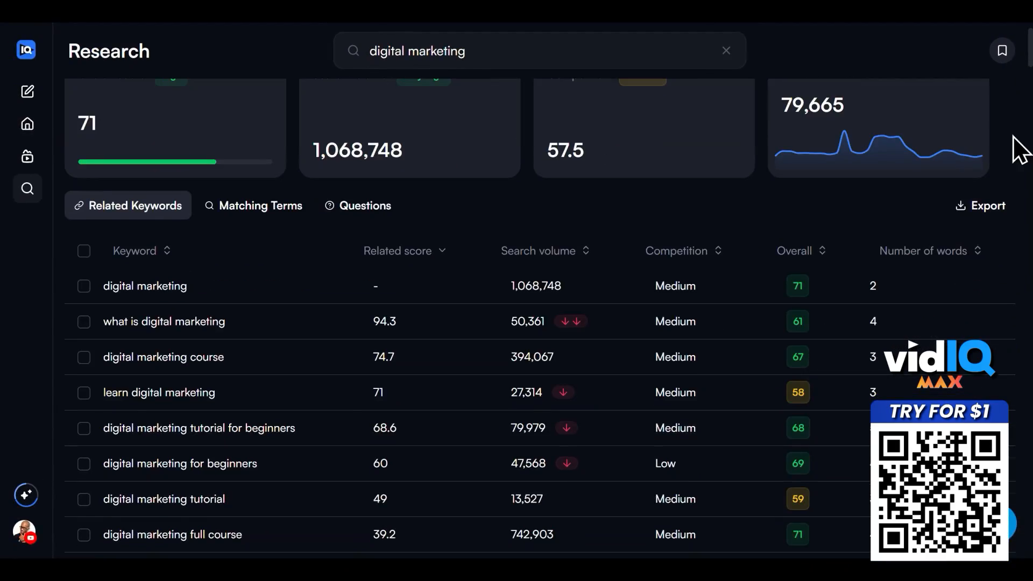
Select the first and third outlier titles generated for "Video editing for beginners" in the AI Title Generator
mouse_move(554, 126)
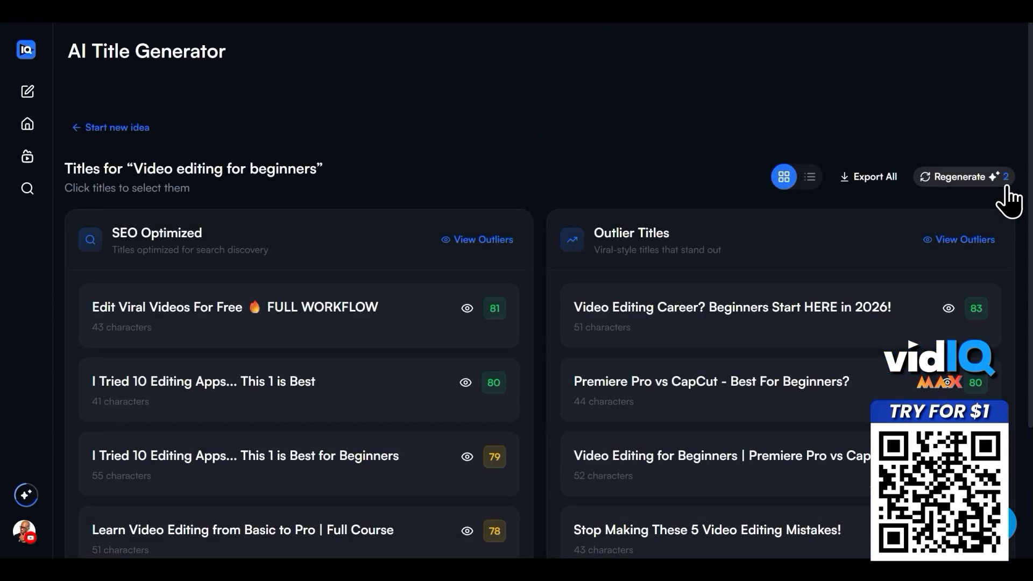
left_click(694, 309)
left_click(700, 450)
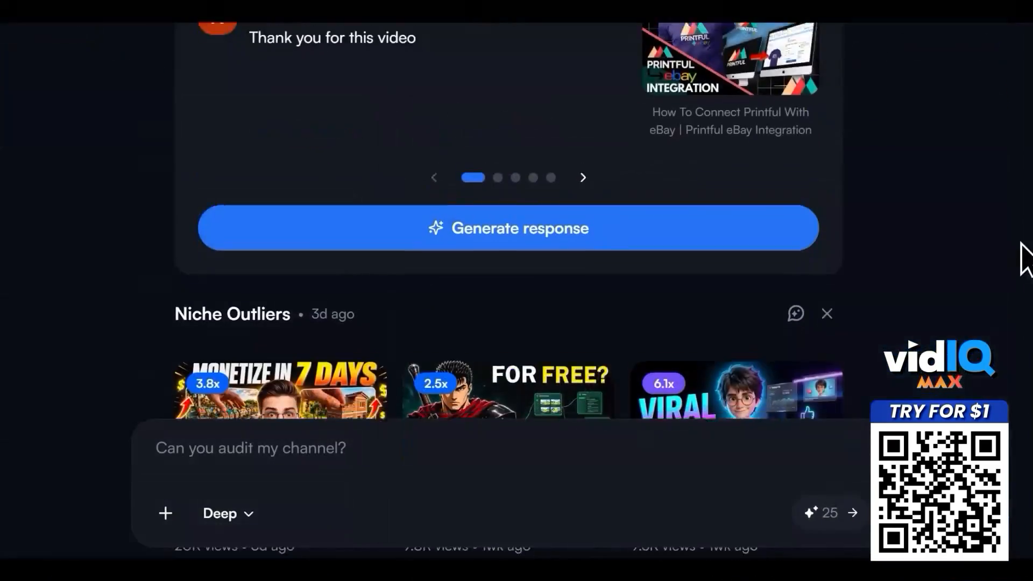
Look through the Niche Outliers videos and the Trending Keyword section
scroll(1025, 258, "down", 5)
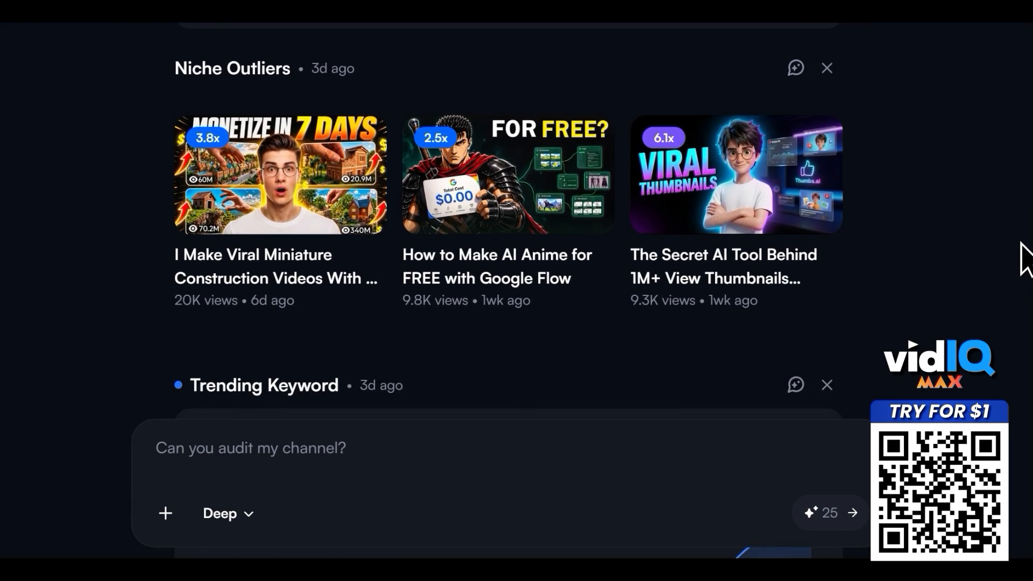
scroll(1022, 255, "down", 2)
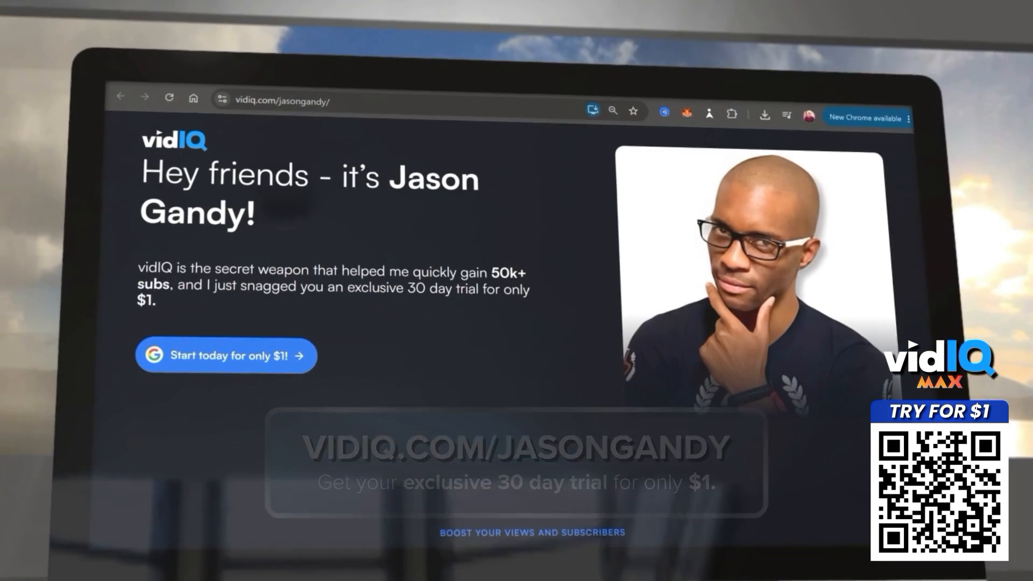